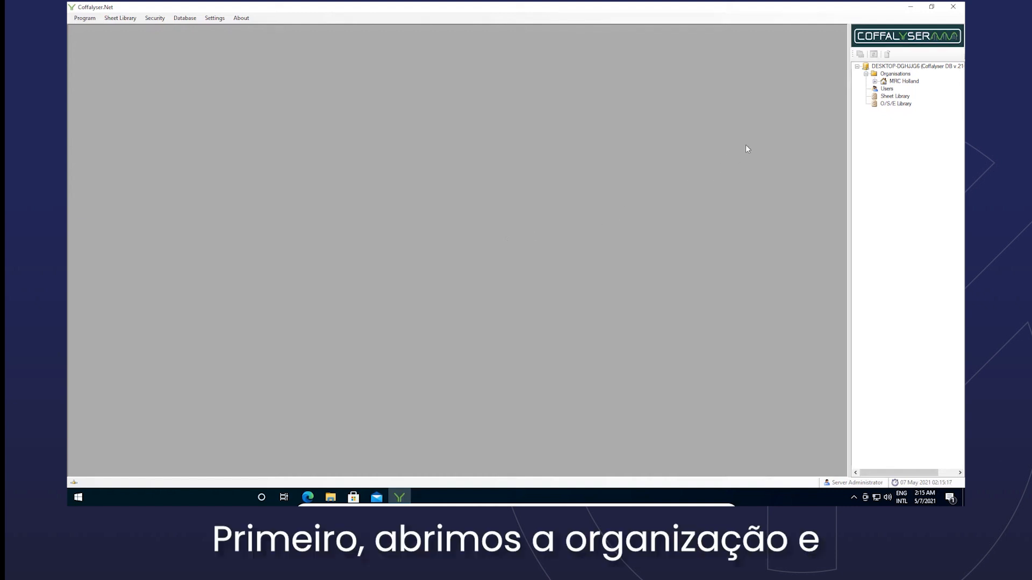
Start adding a new experiment to the Demo project of the MRC Holland organisation.
{"action": "left_click", "coordinate": [875, 82]}
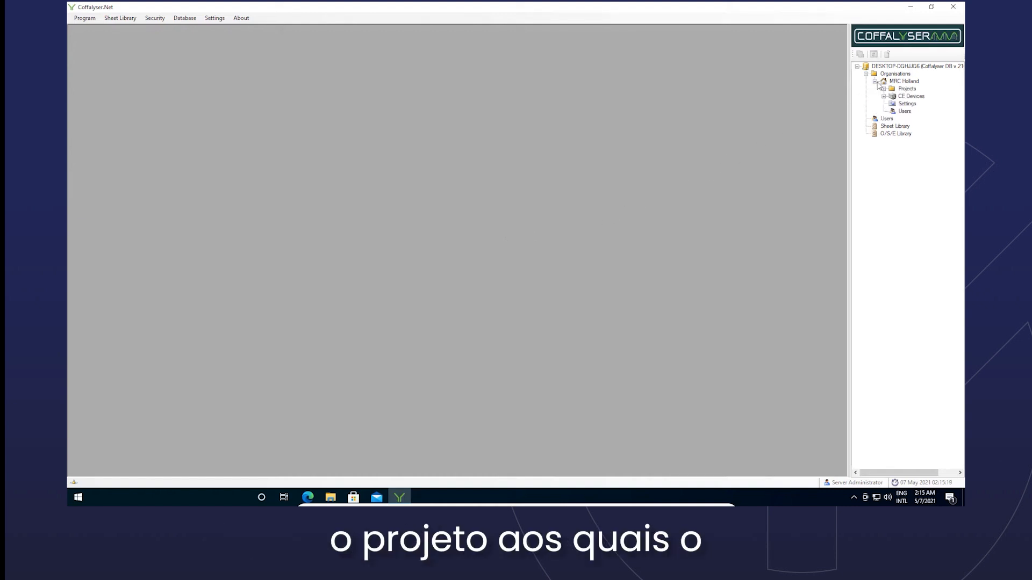
{"action": "left_click", "coordinate": [883, 89]}
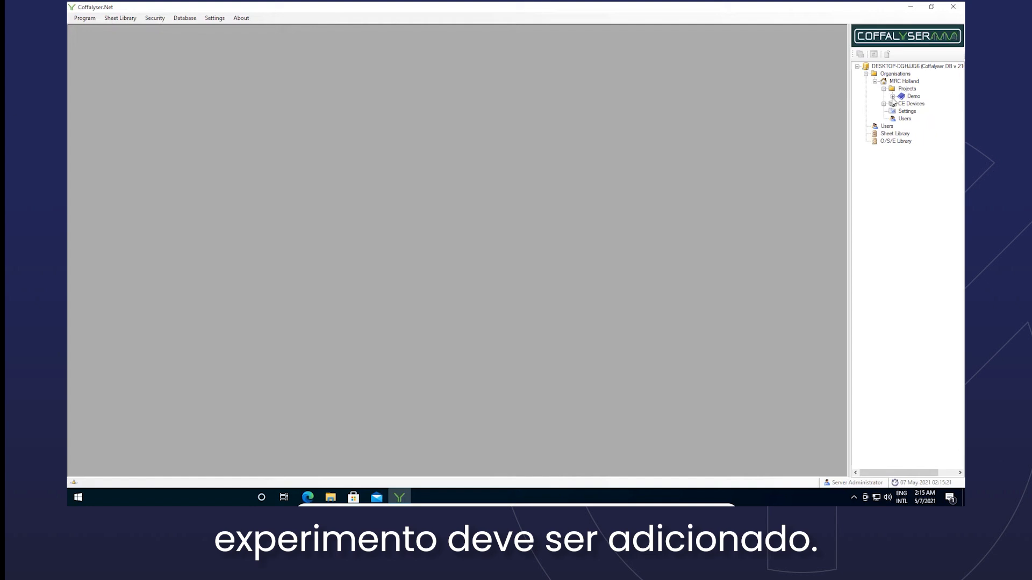
{"action": "left_click", "coordinate": [892, 96]}
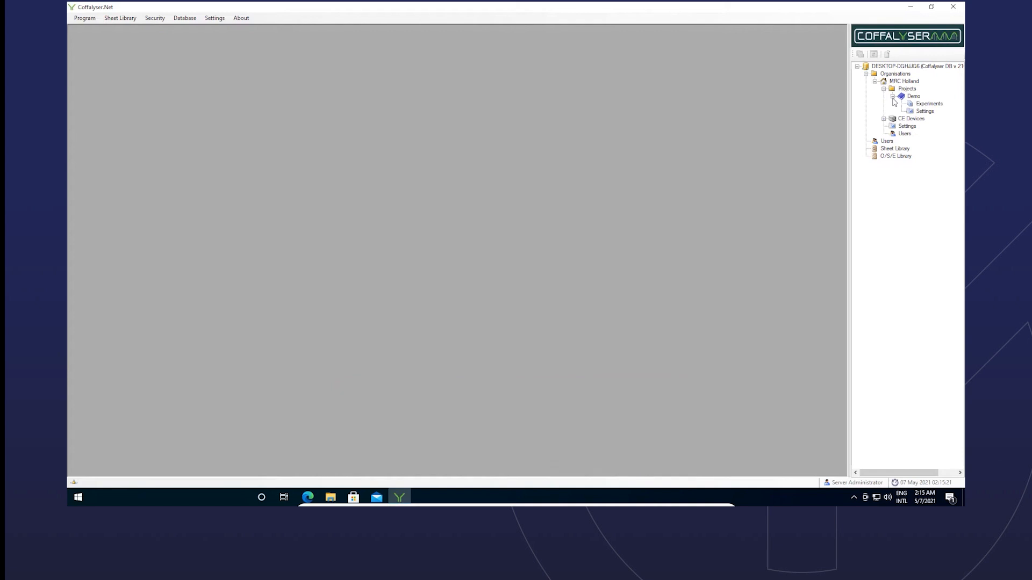
{"action": "right_click", "coordinate": [930, 104]}
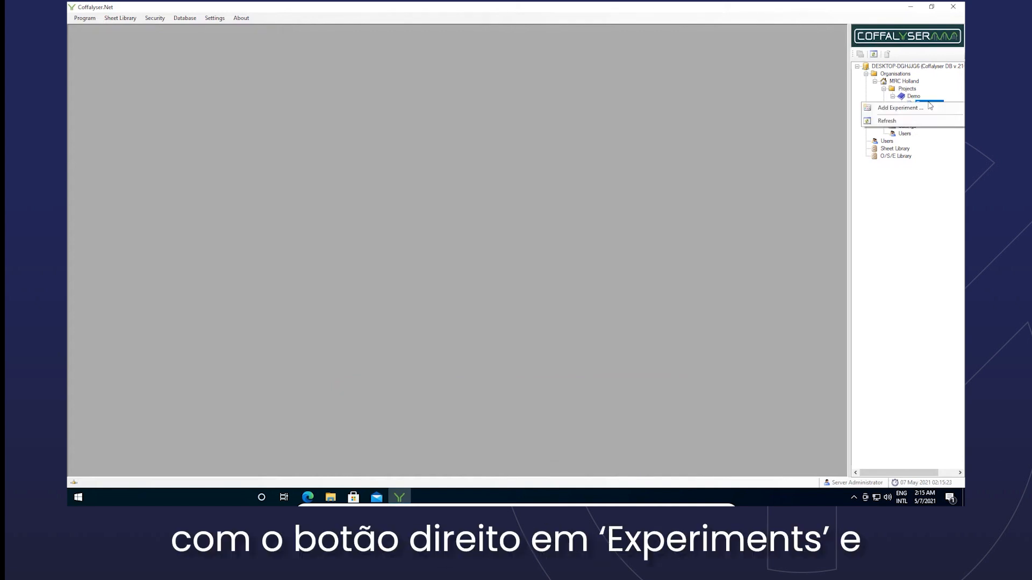
{"action": "left_click", "coordinate": [924, 108]}
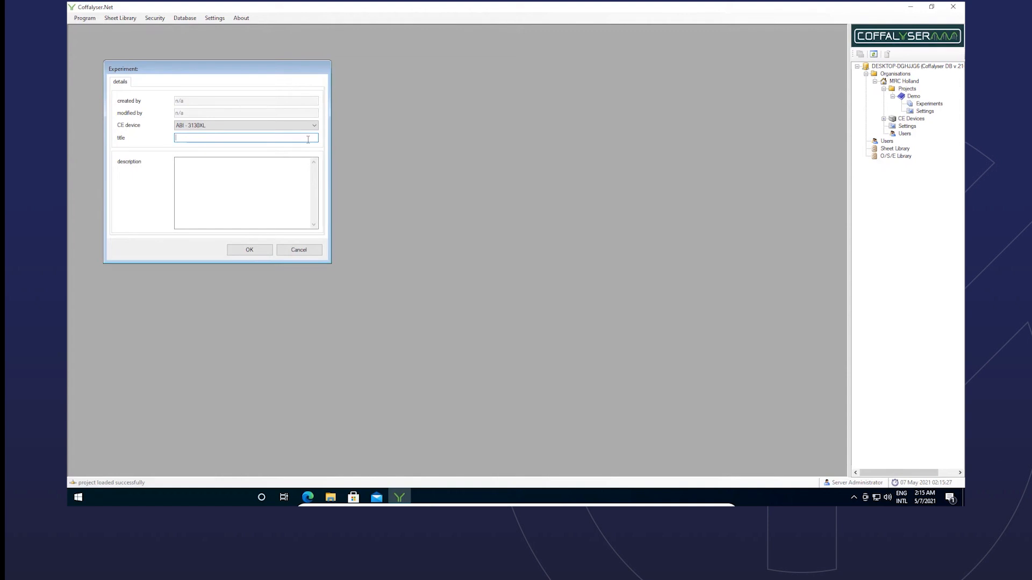
Title the experiment "Demo Copy number analysis", keep ABI - 3130XL as its CE device, and create it.
{"action": "type", "text": "Demo"}
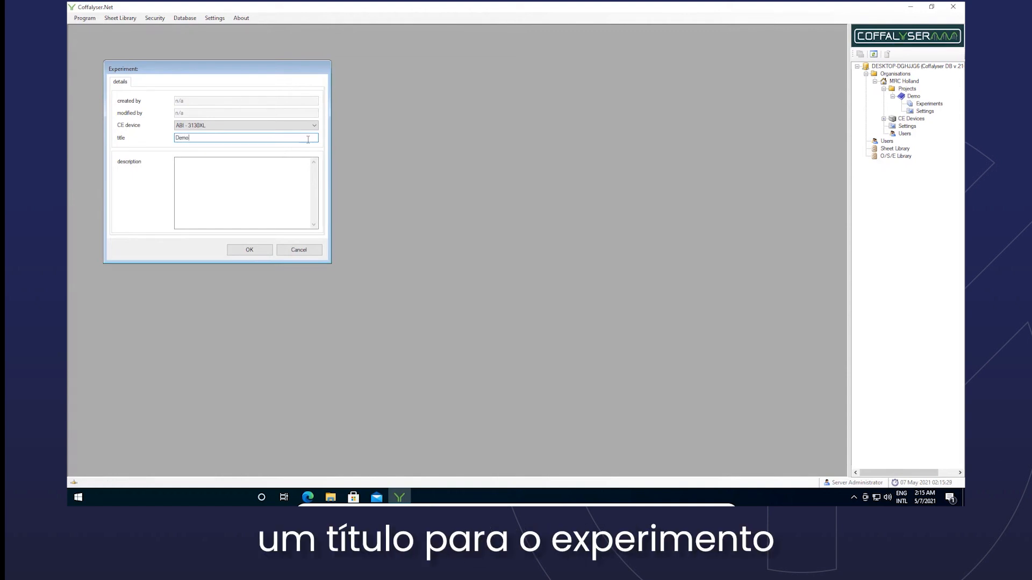
{"action": "type", "text": " Copy n"}
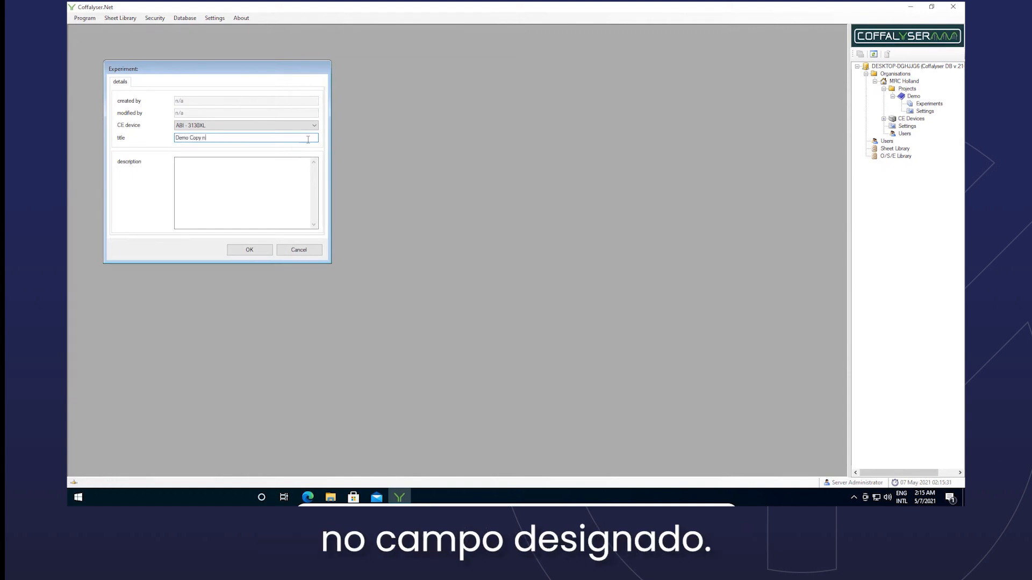
{"action": "type", "text": "umber analysis"}
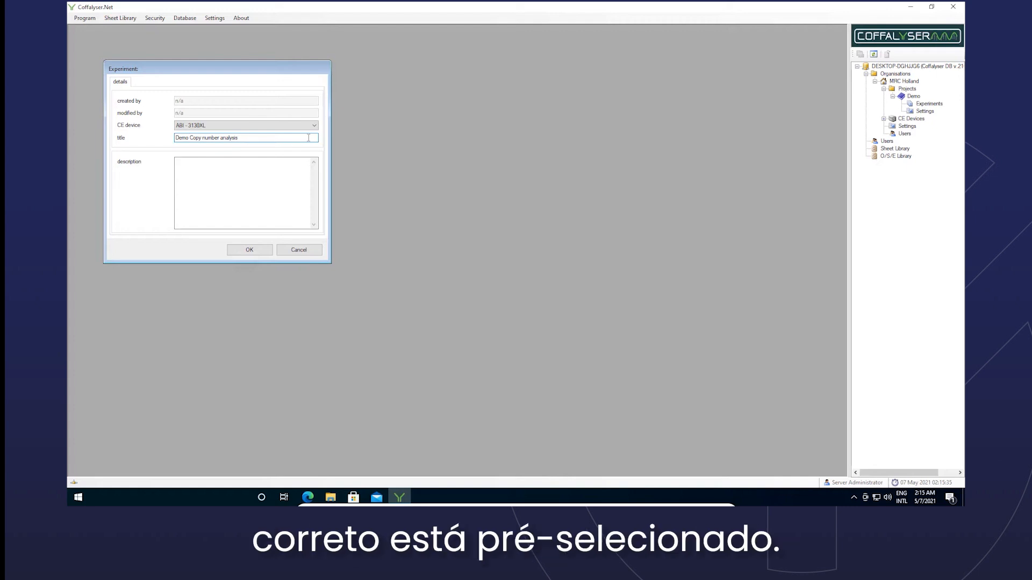
{"action": "left_click", "coordinate": [315, 127]}
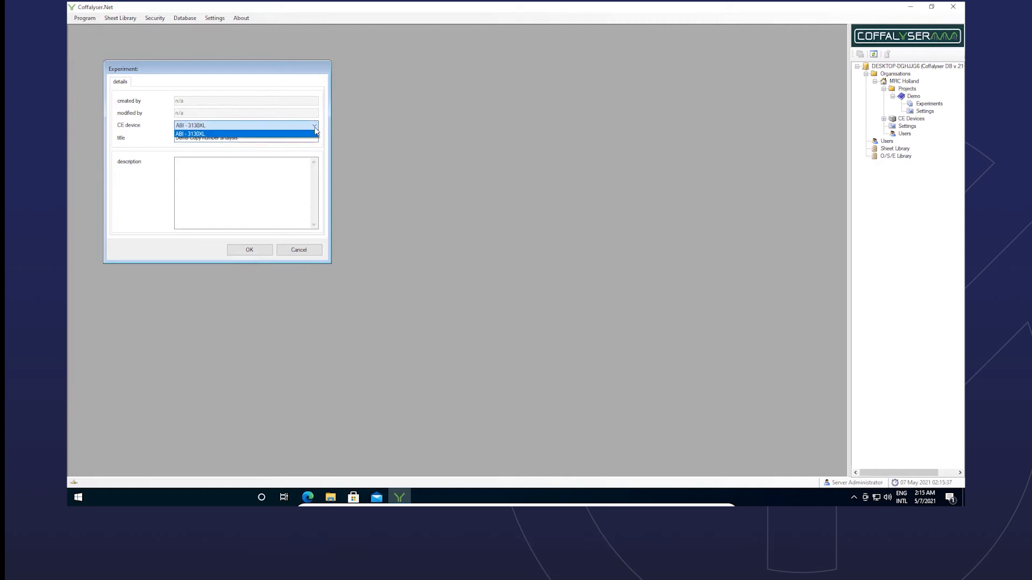
{"action": "left_click", "coordinate": [315, 130]}
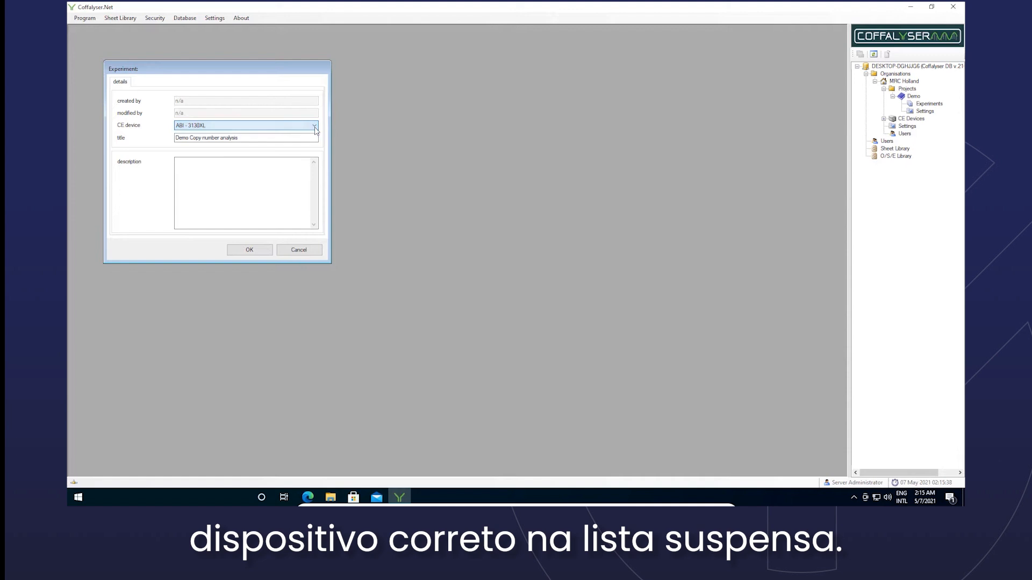
{"action": "left_click", "coordinate": [247, 248]}
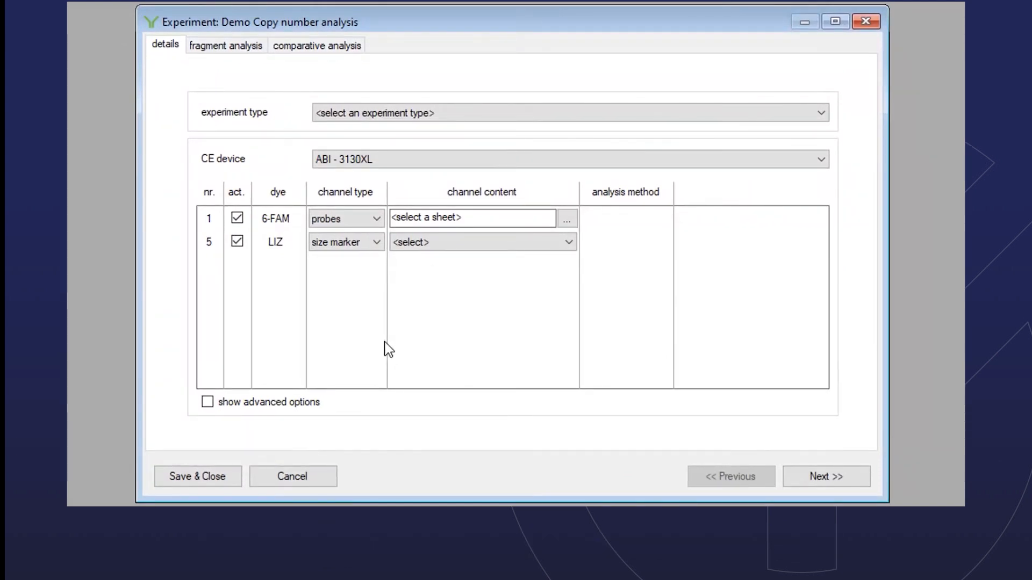
Set the experiment type to DNA/MLPA [default] and keep probes as the 6-FAM channel type.
{"action": "left_click", "coordinate": [766, 119]}
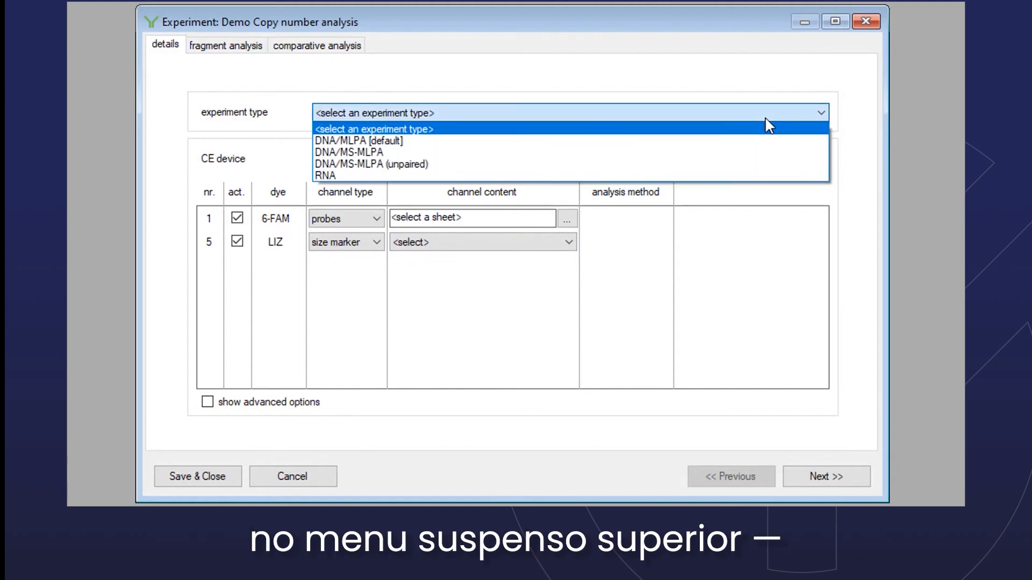
{"action": "left_click", "coordinate": [757, 145]}
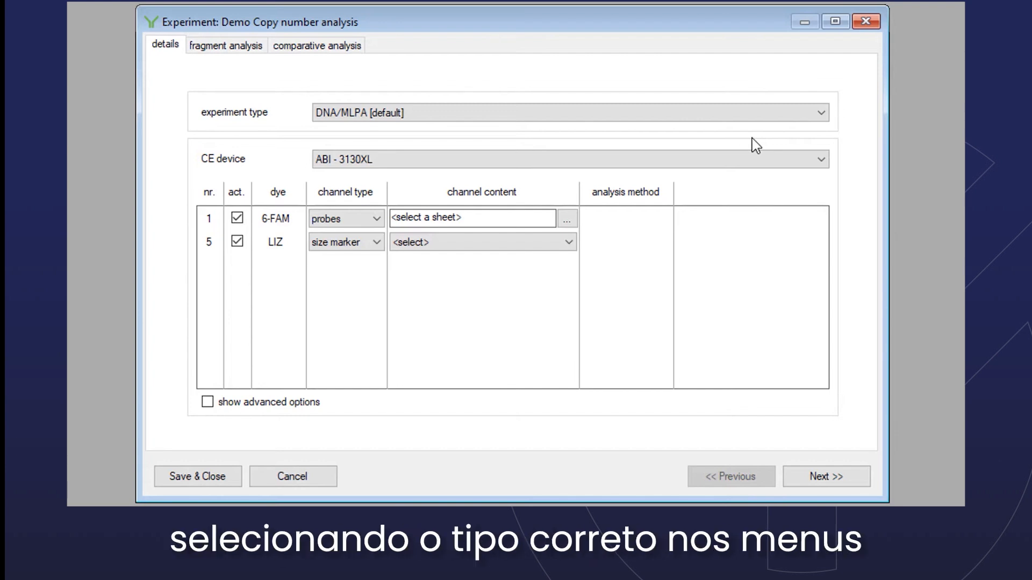
{"action": "left_click", "coordinate": [376, 220]}
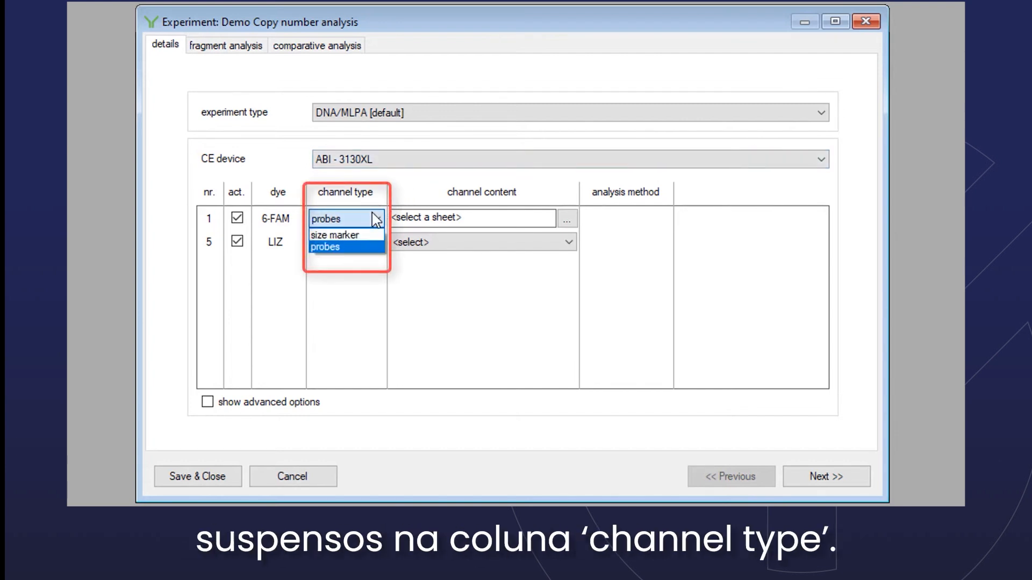
{"action": "left_click", "coordinate": [376, 220]}
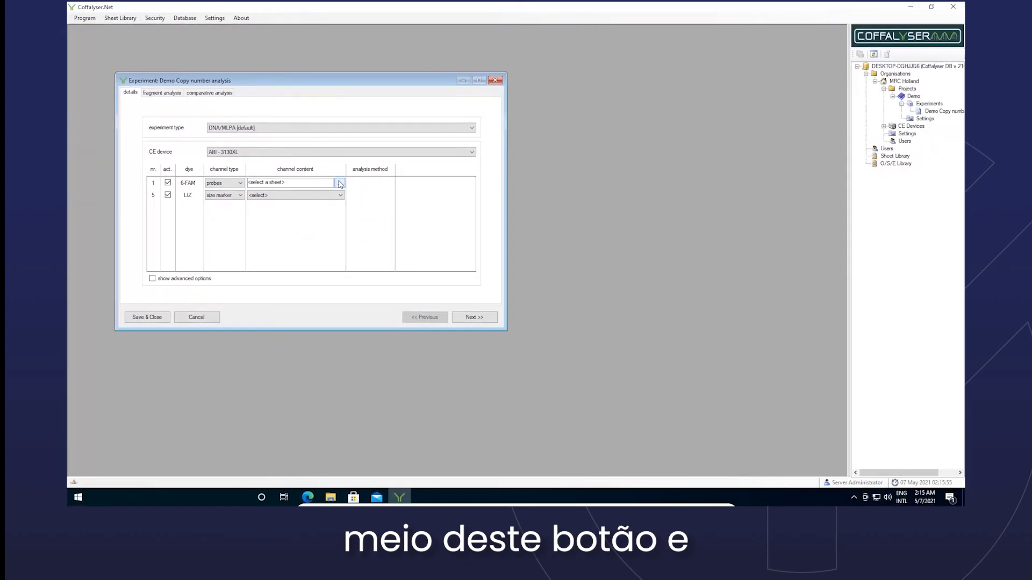
Assign the P081-NF1 mix 1 LOT1109 (B1) work sheet to the 6-FAM channel and the GS500-250 size marker to the LIZ channel.
{"action": "left_click", "coordinate": [567, 219]}
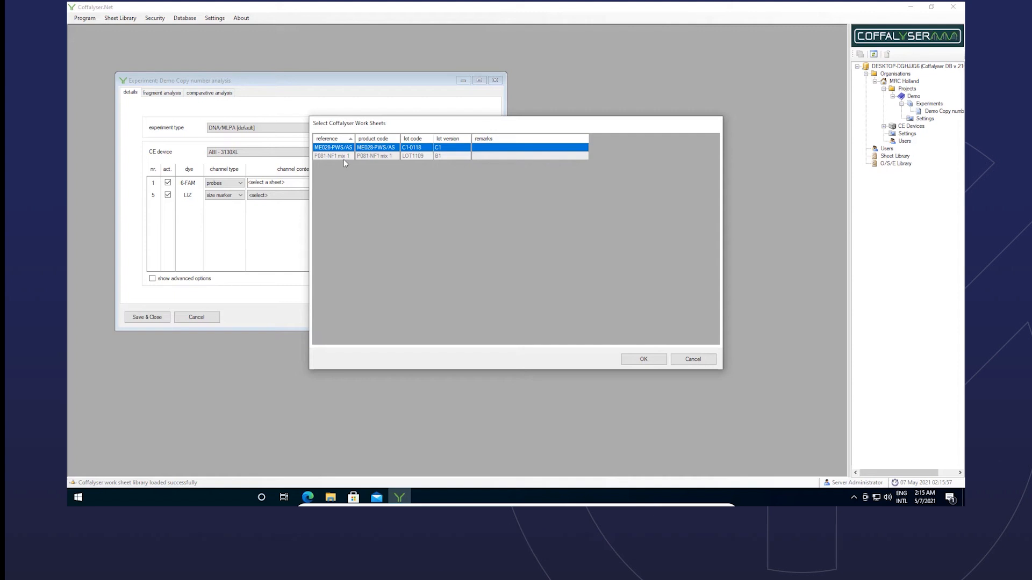
{"action": "left_click", "coordinate": [344, 157]}
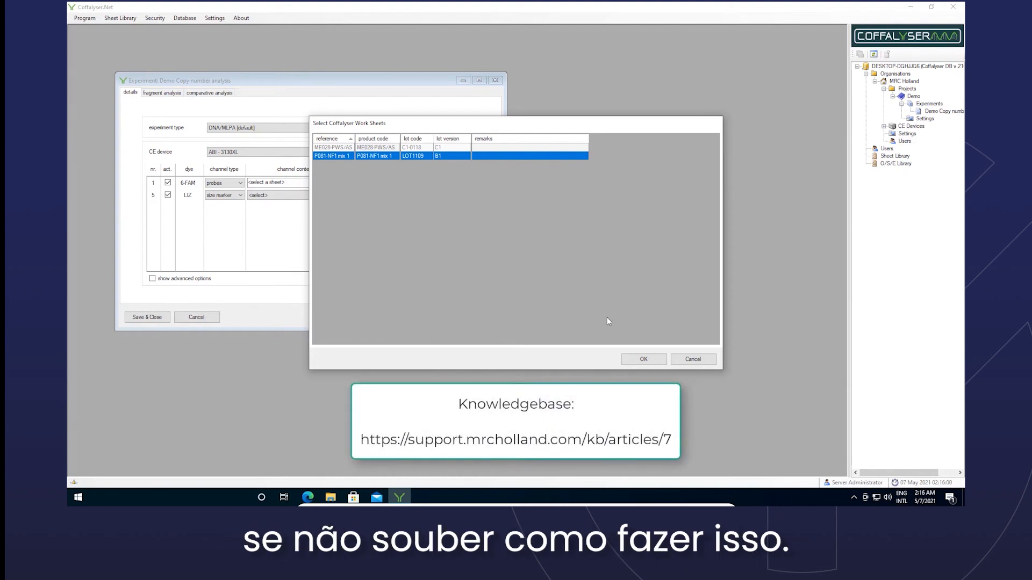
{"action": "left_click", "coordinate": [627, 357]}
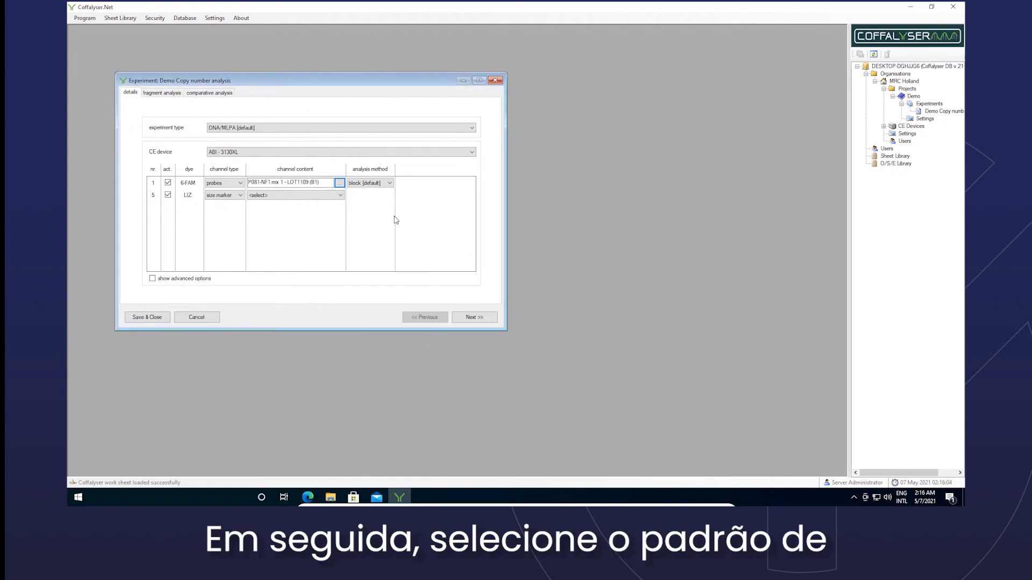
{"action": "left_click", "coordinate": [339, 196]}
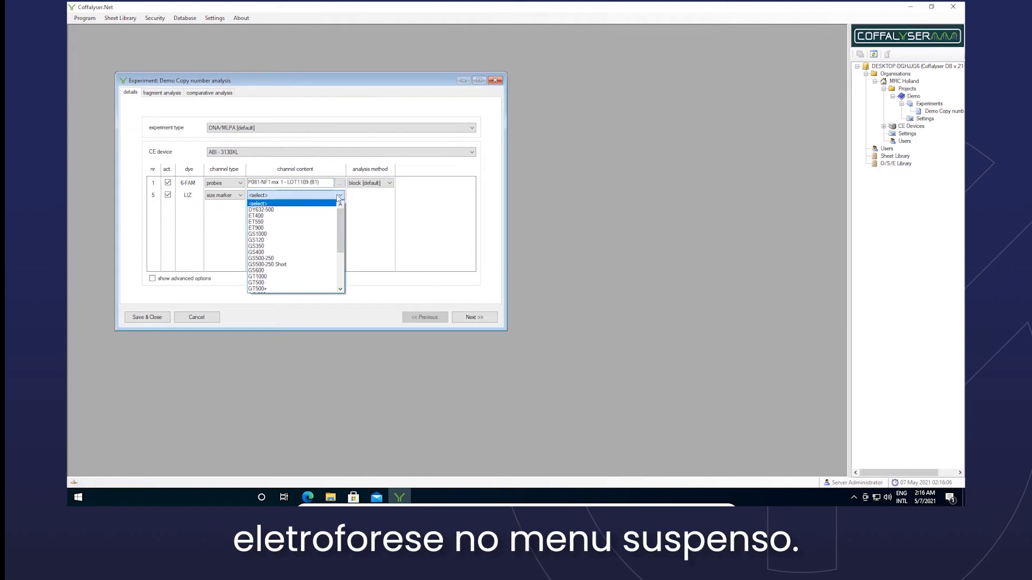
{"action": "left_click", "coordinate": [289, 259]}
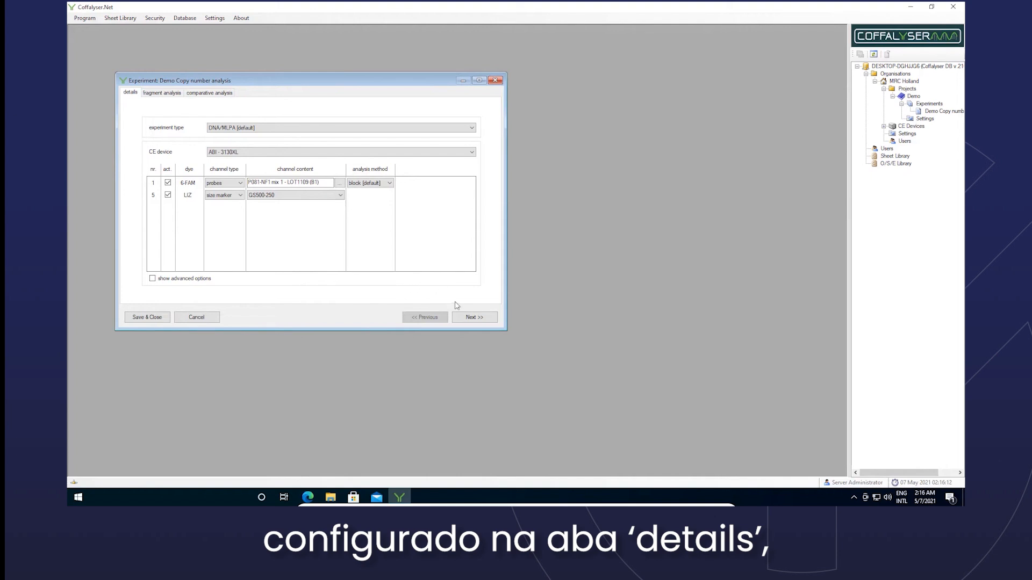
Import all FSA files from the Case 2 P081 folder as samples for the fragment analysis.
{"action": "left_click", "coordinate": [467, 317]}
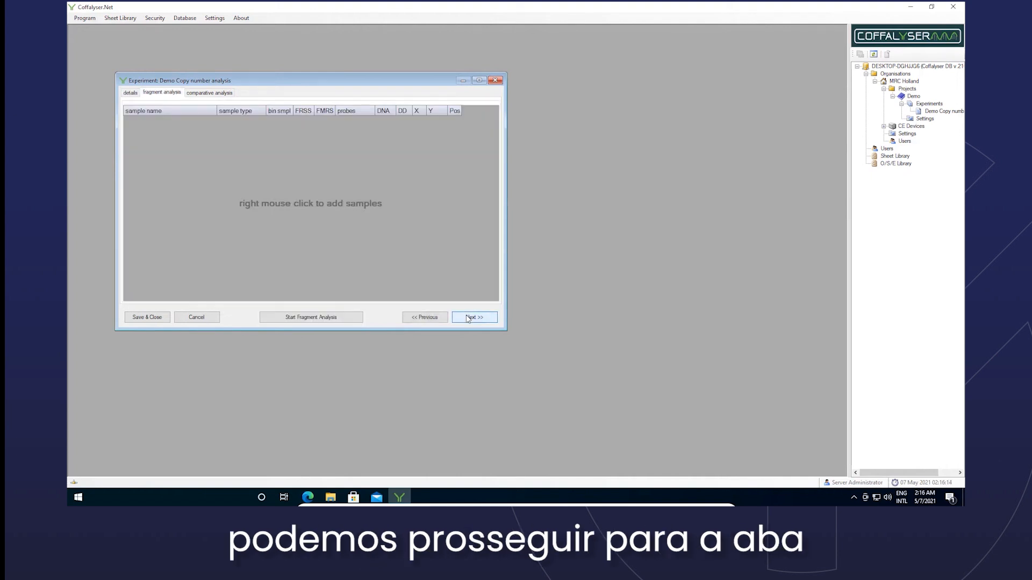
{"action": "right_click", "coordinate": [348, 204]}
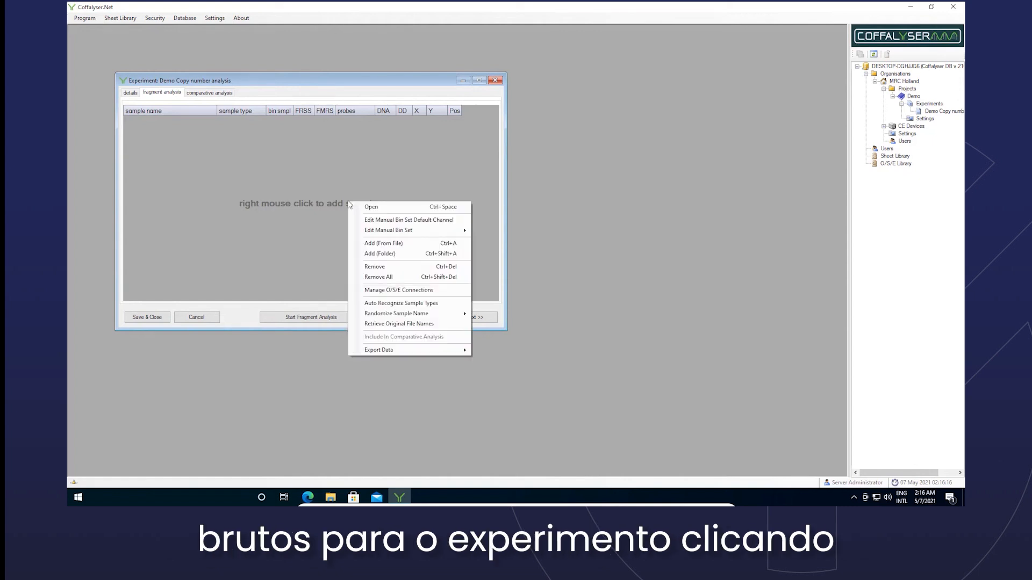
{"action": "left_click", "coordinate": [362, 243]}
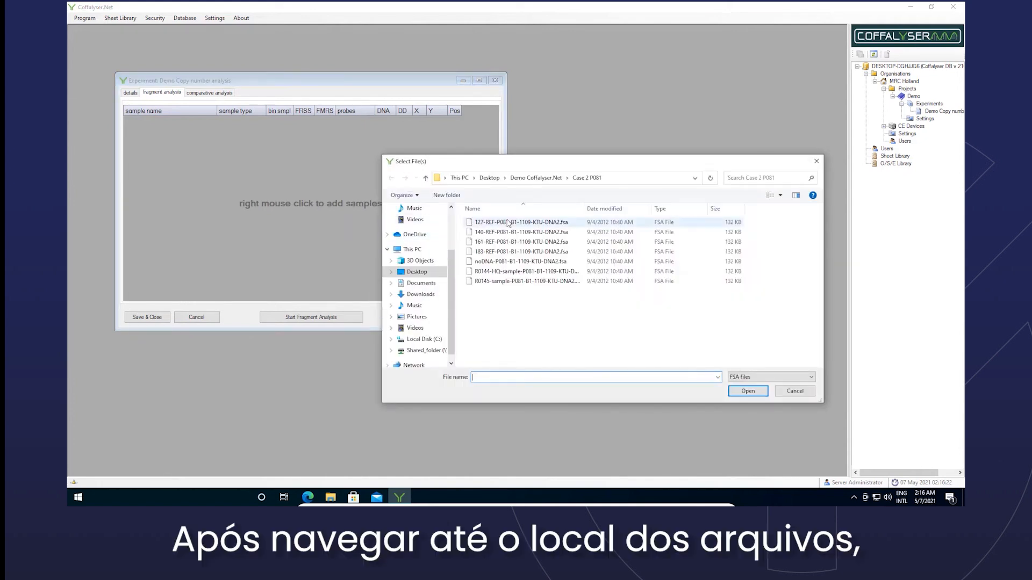
{"action": "left_click", "coordinate": [508, 222]}
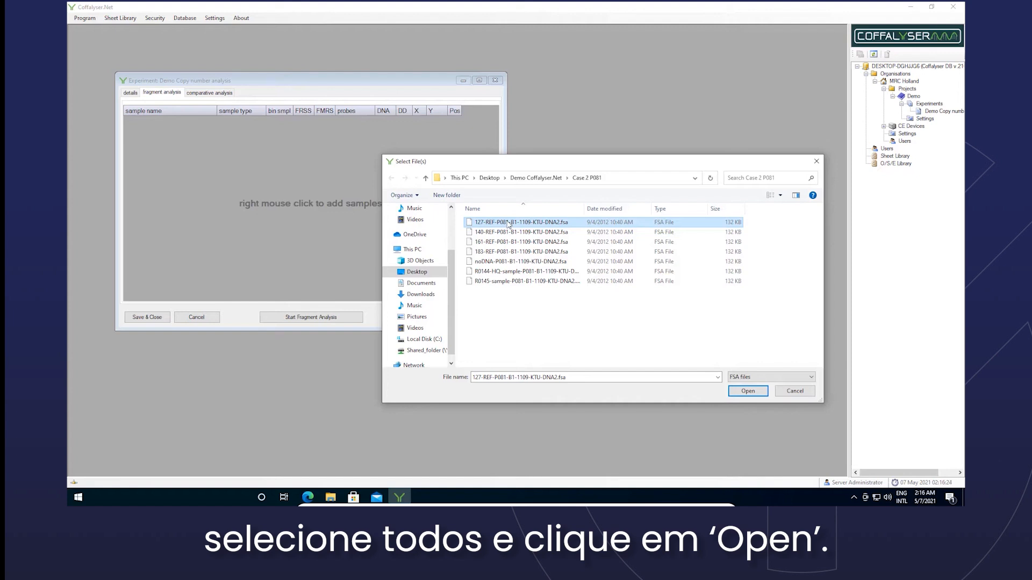
{"action": "left_click", "coordinate": [496, 281], "text": "shift"}
{"action": "left_click", "coordinate": [747, 390]}
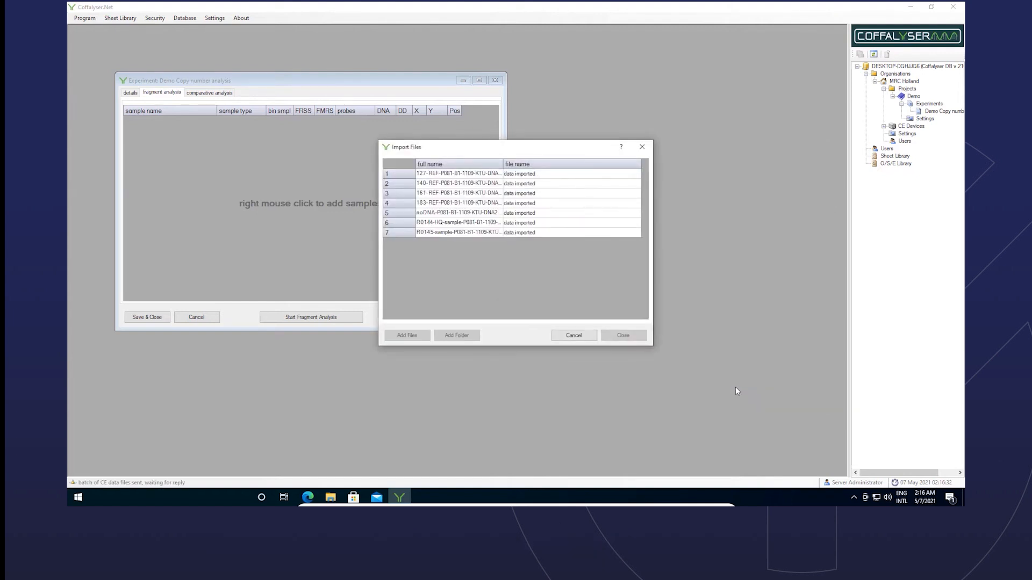
{"action": "left_click", "coordinate": [562, 283]}
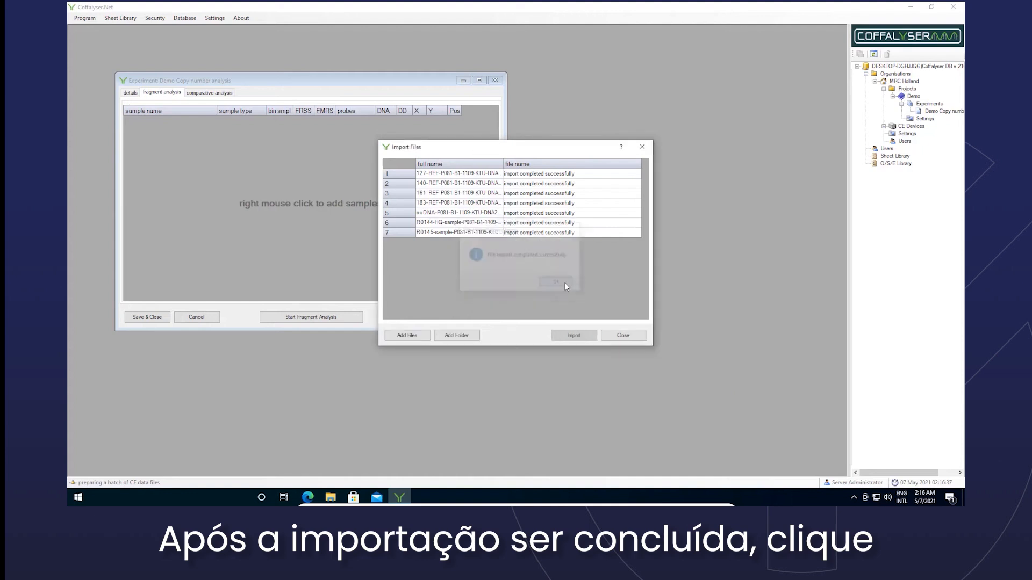
{"action": "left_click", "coordinate": [622, 338]}
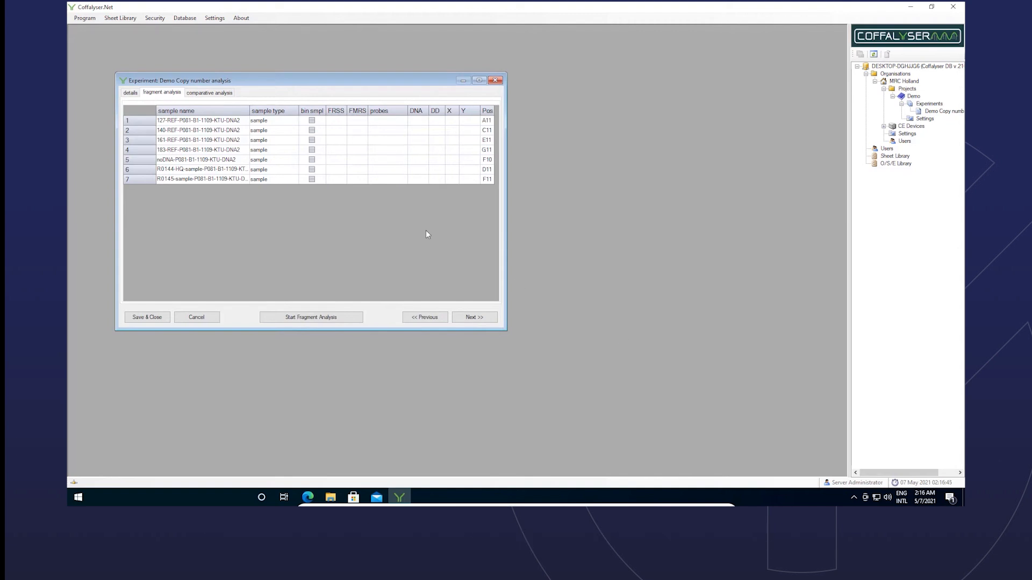
Set the sample type of the 127-REF and 140-REF samples to reference.
{"action": "left_click", "coordinate": [312, 131]}
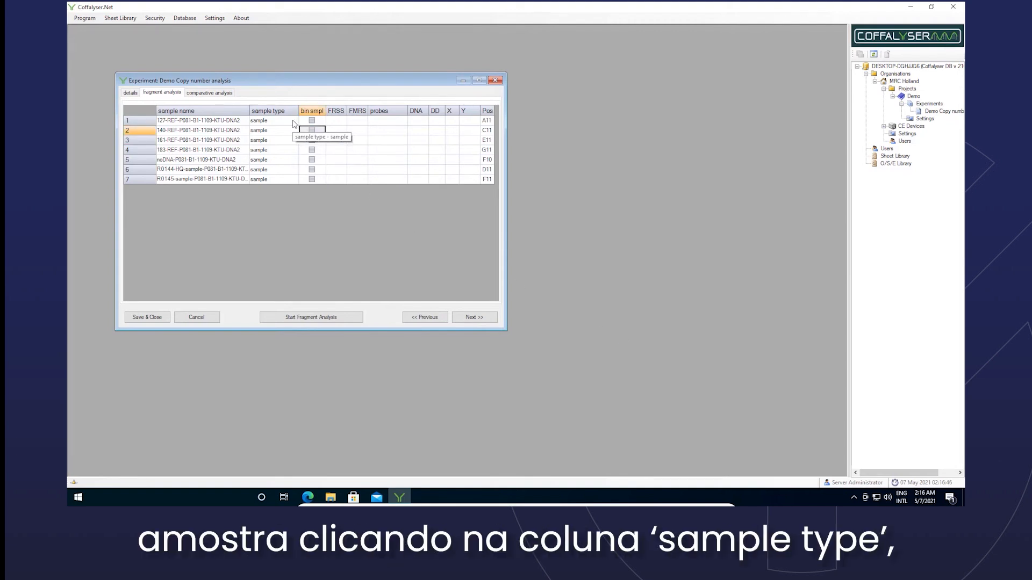
{"action": "left_click", "coordinate": [293, 121]}
{"action": "left_click", "coordinate": [293, 120]}
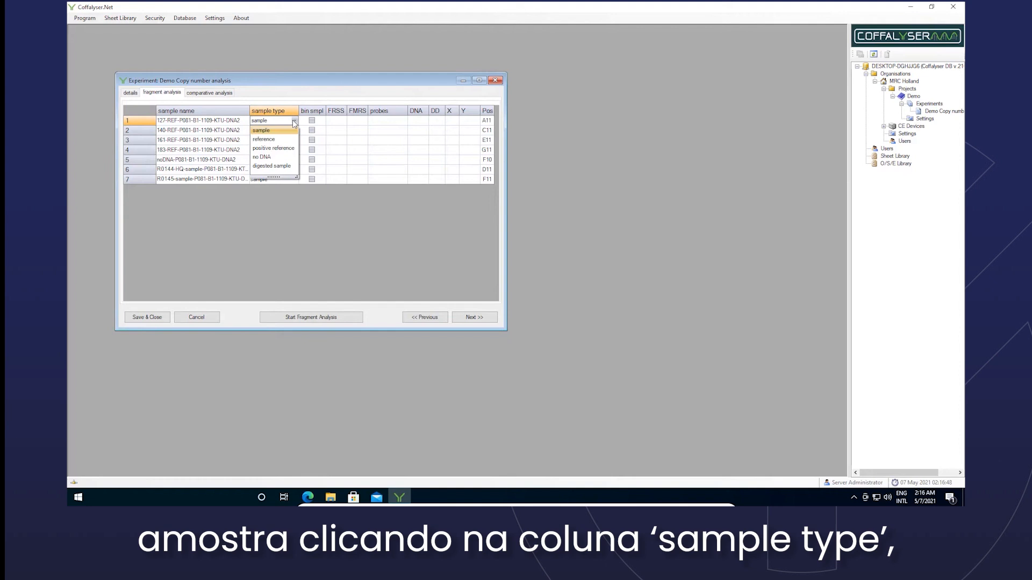
{"action": "left_click", "coordinate": [280, 140]}
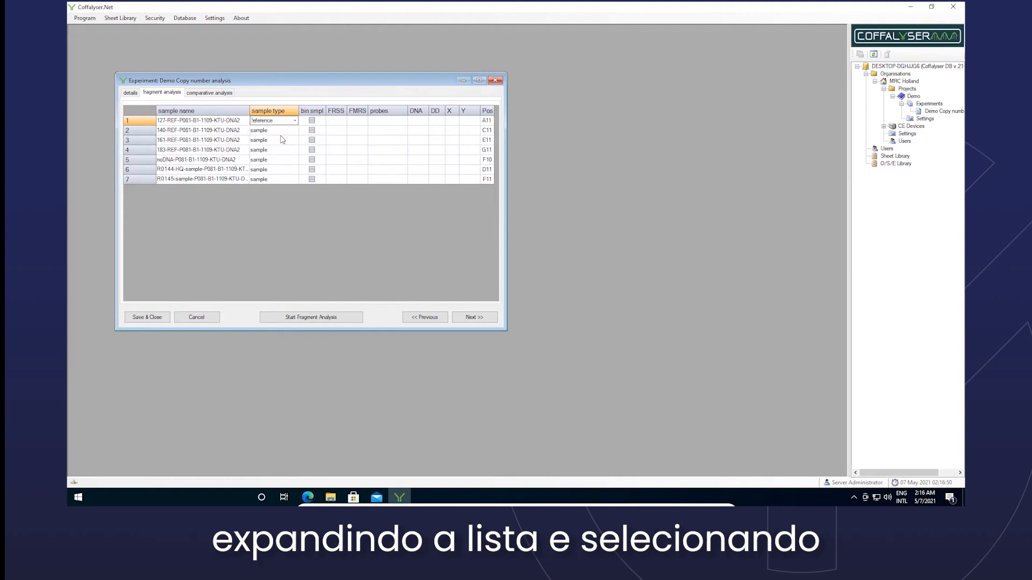
{"action": "left_click", "coordinate": [294, 131]}
{"action": "left_click", "coordinate": [294, 131]}
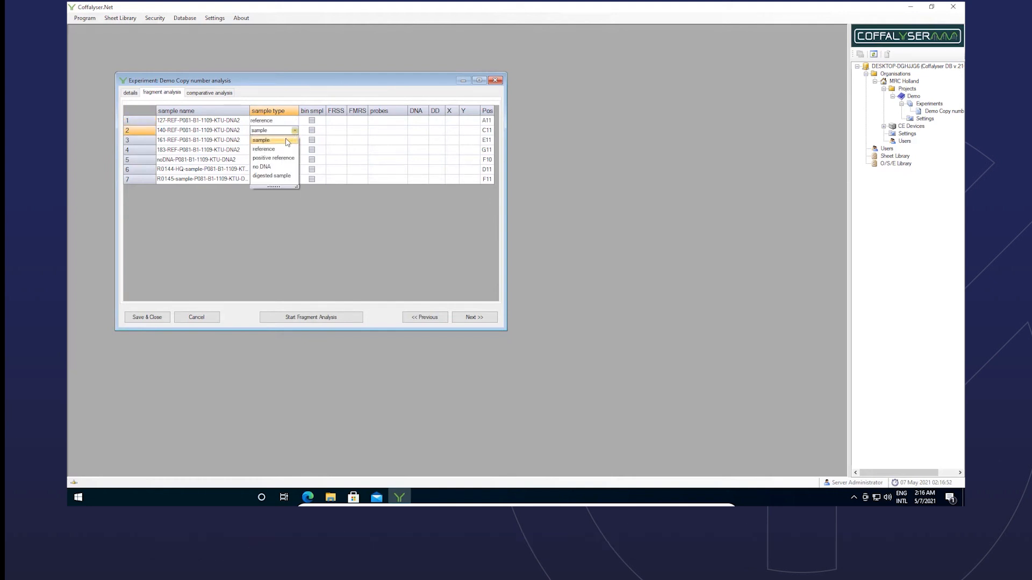
{"action": "left_click", "coordinate": [289, 149]}
Set the sample type of the 161-REF and 183-REF samples to reference.
{"action": "left_click", "coordinate": [295, 141]}
{"action": "left_click", "coordinate": [295, 141]}
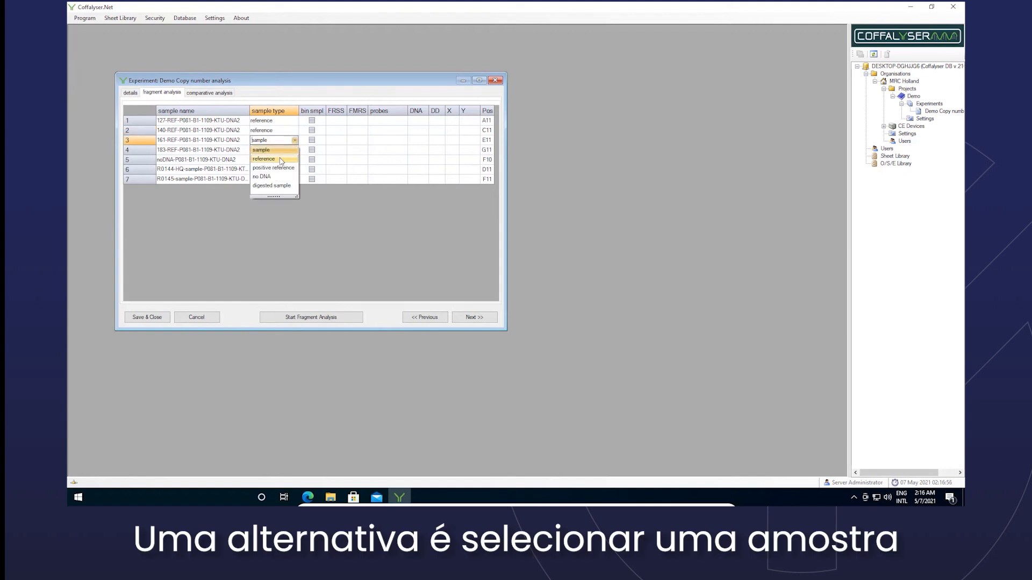
{"action": "left_click", "coordinate": [284, 159]}
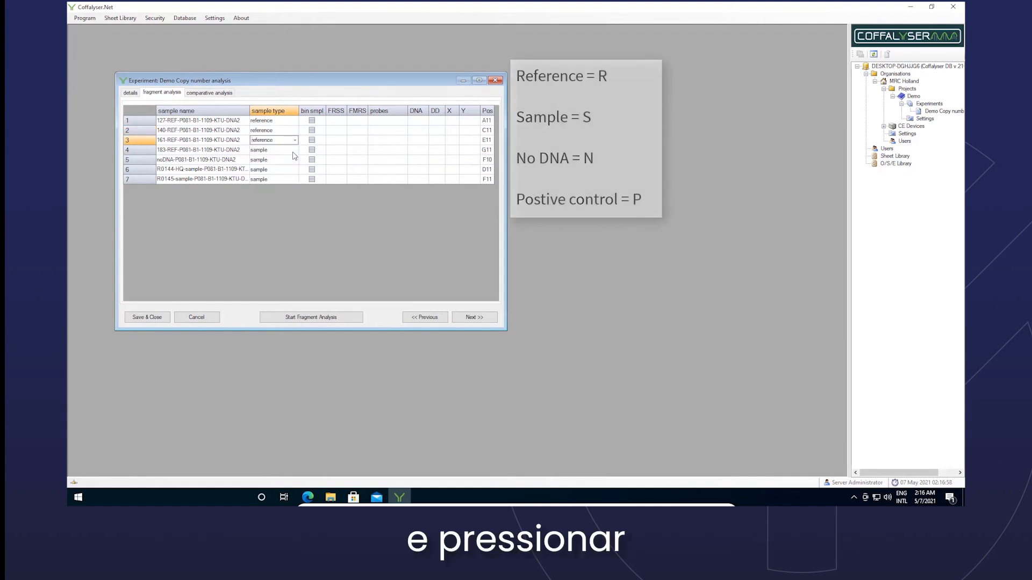
{"action": "left_click", "coordinate": [295, 150]}
{"action": "left_click", "coordinate": [294, 151]}
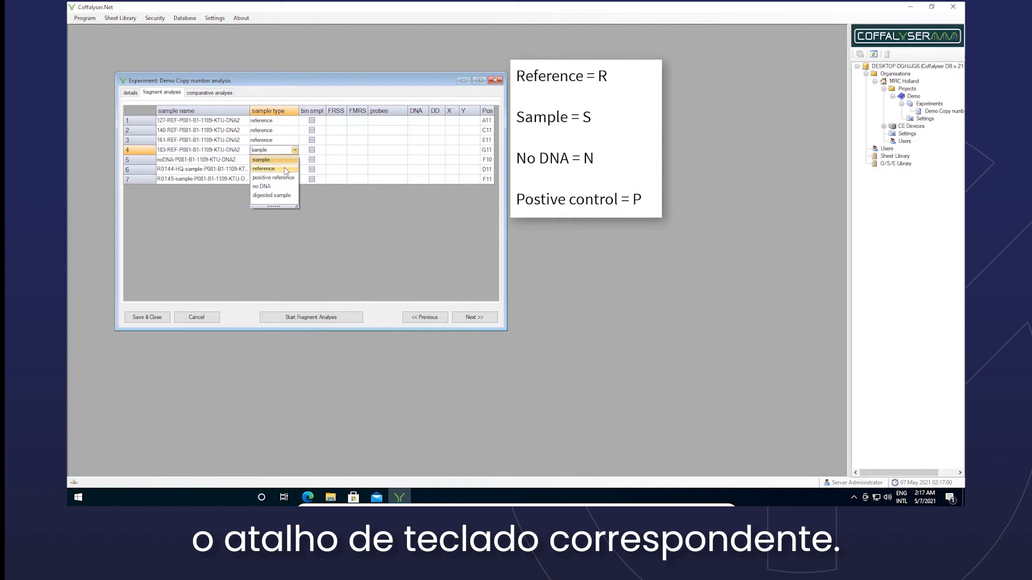
{"action": "left_click", "coordinate": [287, 168]}
{"action": "left_click", "coordinate": [287, 168]}
Set the sample type of the noDNA-P081 sample to no DNA.
{"action": "left_click", "coordinate": [290, 162]}
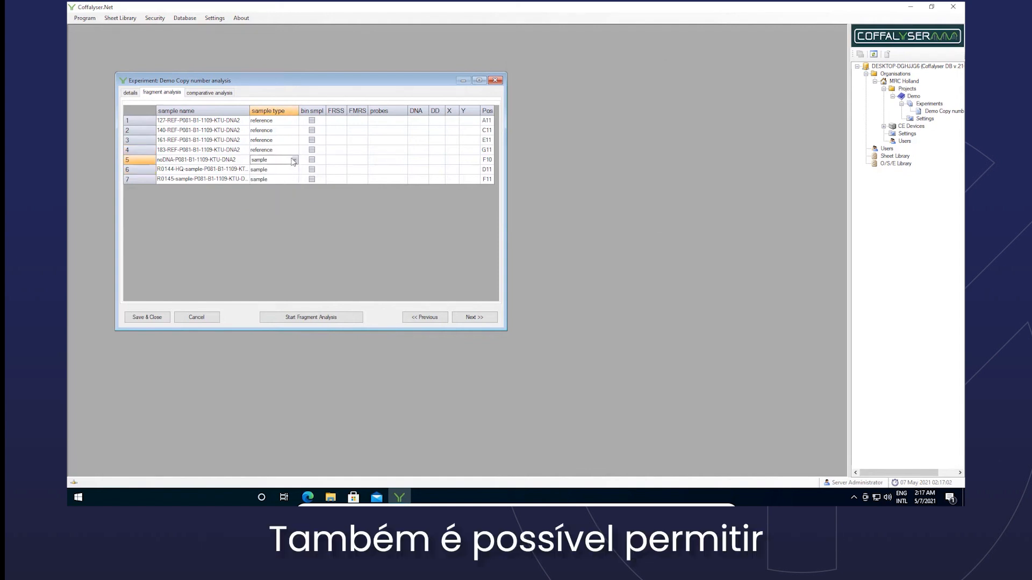
{"action": "left_click", "coordinate": [295, 160]}
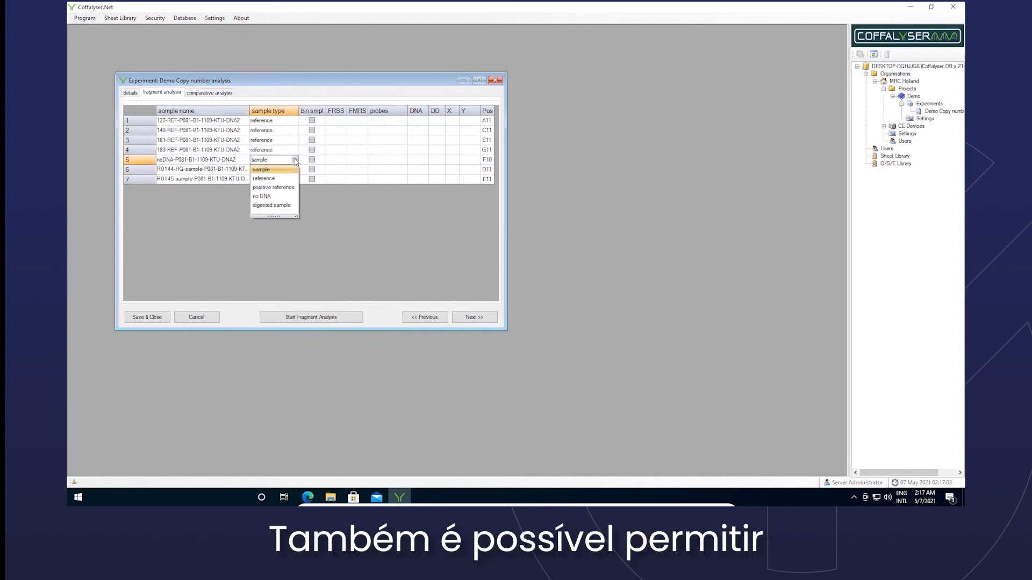
{"action": "left_click", "coordinate": [273, 197]}
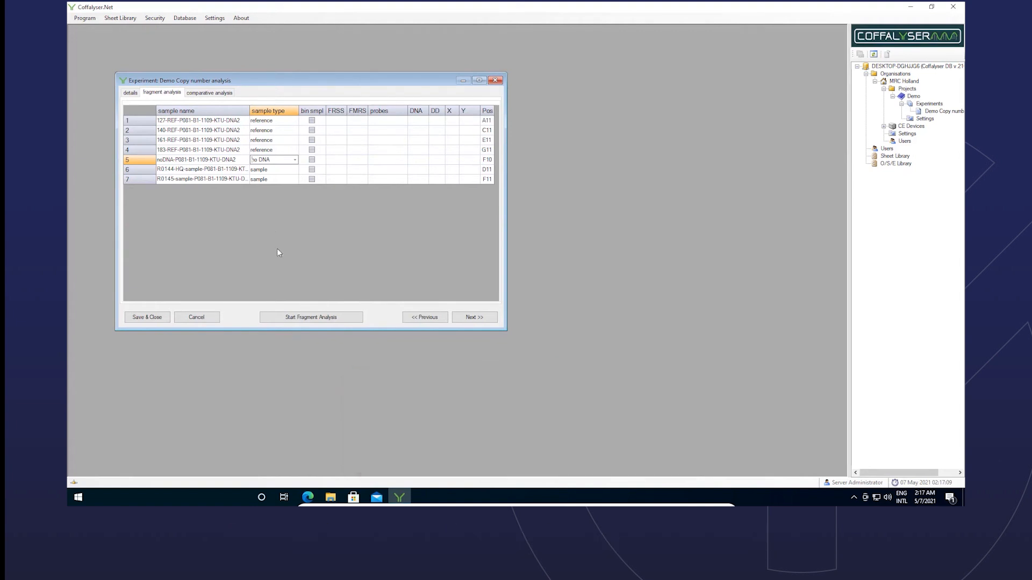
Run the fragment analysis on all samples with the default auto bin (design length) probe recognition method.
{"action": "left_click", "coordinate": [300, 318]}
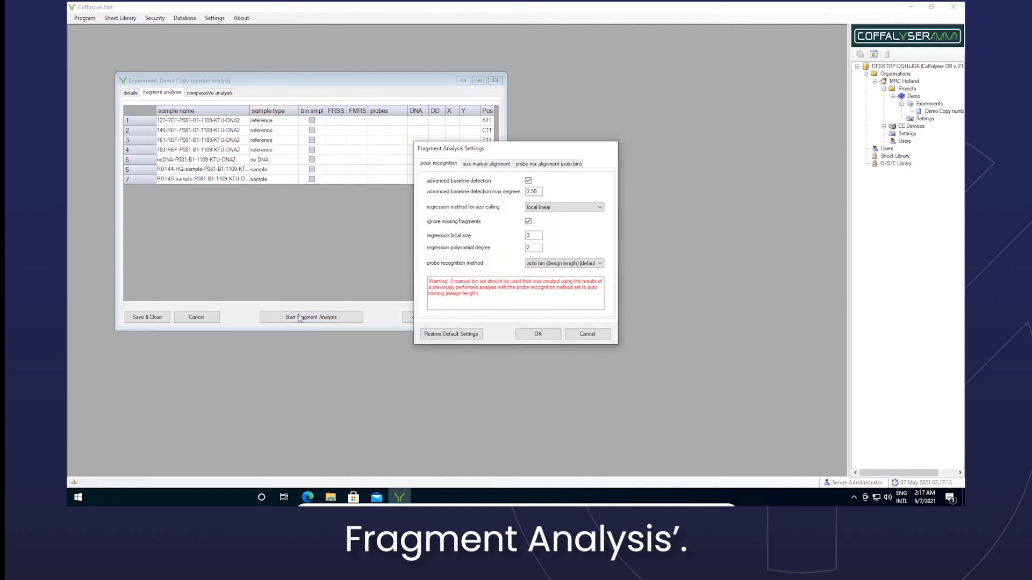
{"action": "left_click", "coordinate": [533, 334]}
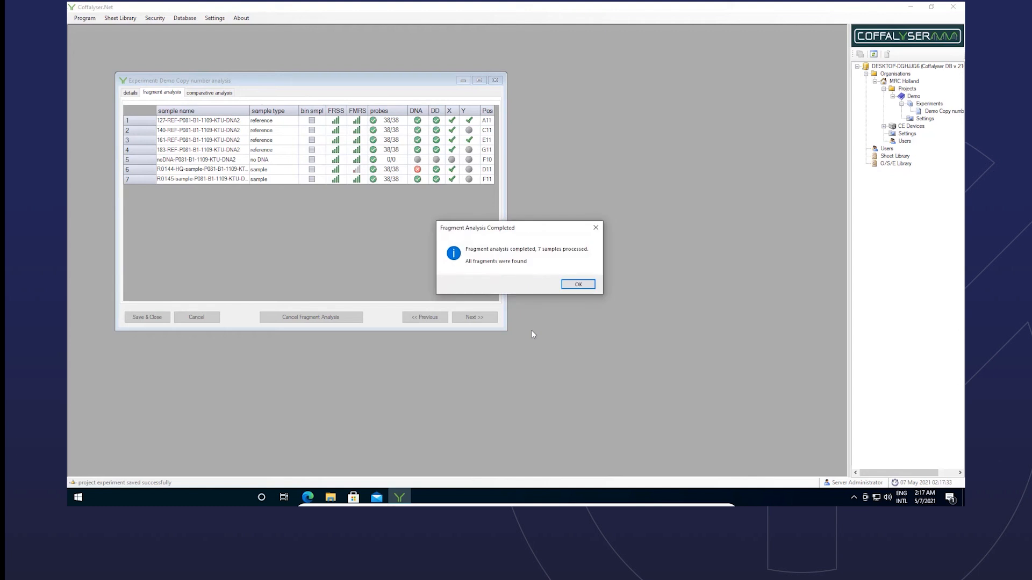
{"action": "left_click", "coordinate": [582, 280]}
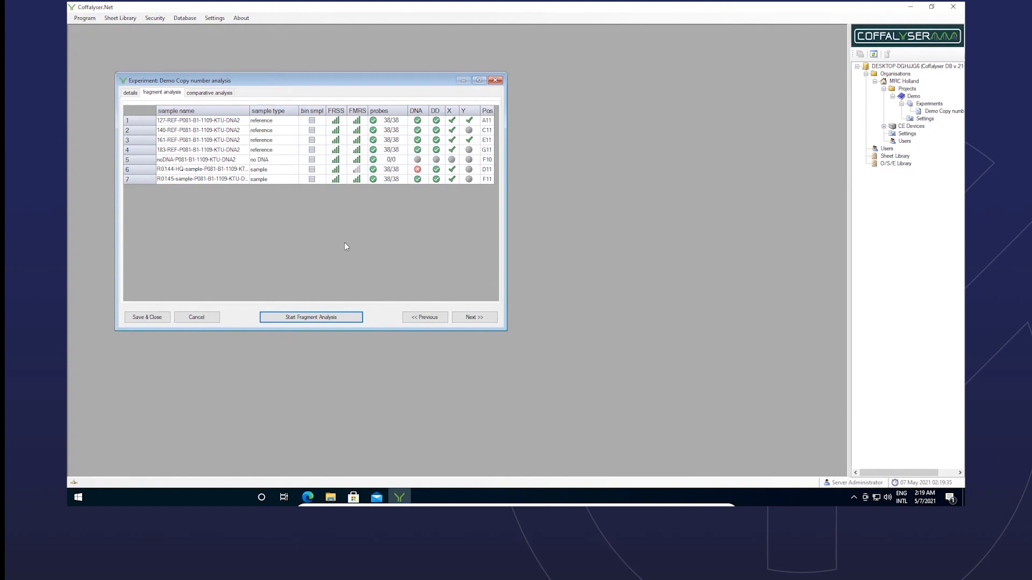
Run the fragment analysis again with the probe recognition method set to manual.
{"action": "left_click", "coordinate": [329, 317]}
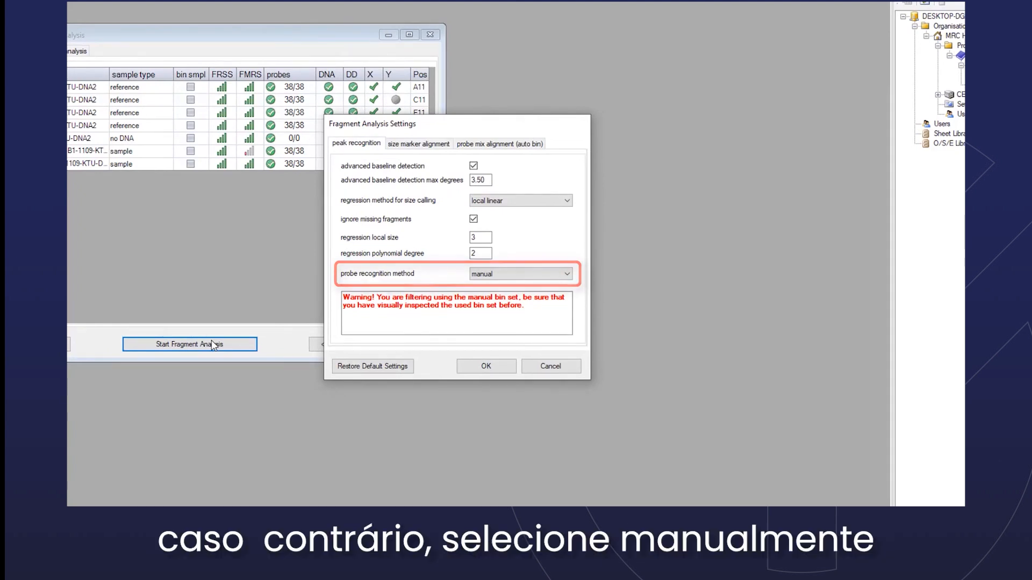
{"action": "left_click", "coordinate": [484, 367]}
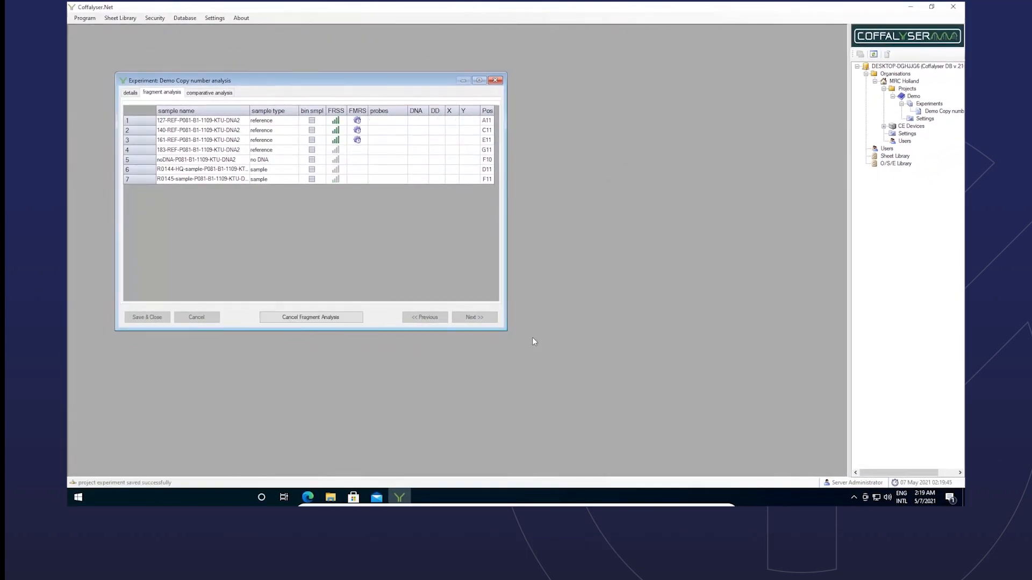
{"action": "left_click", "coordinate": [579, 283]}
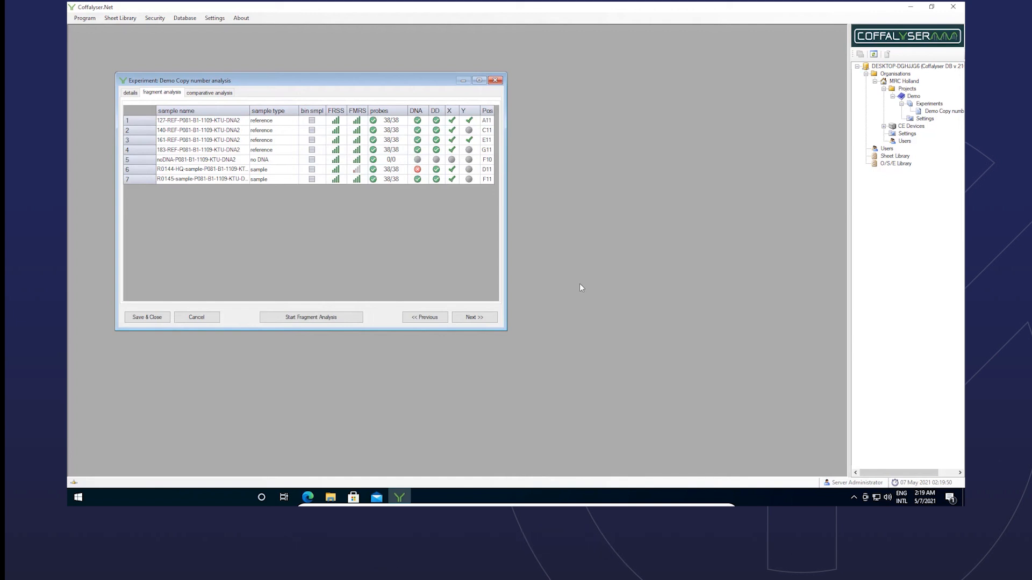
{"action": "right_click", "coordinate": [219, 179]}
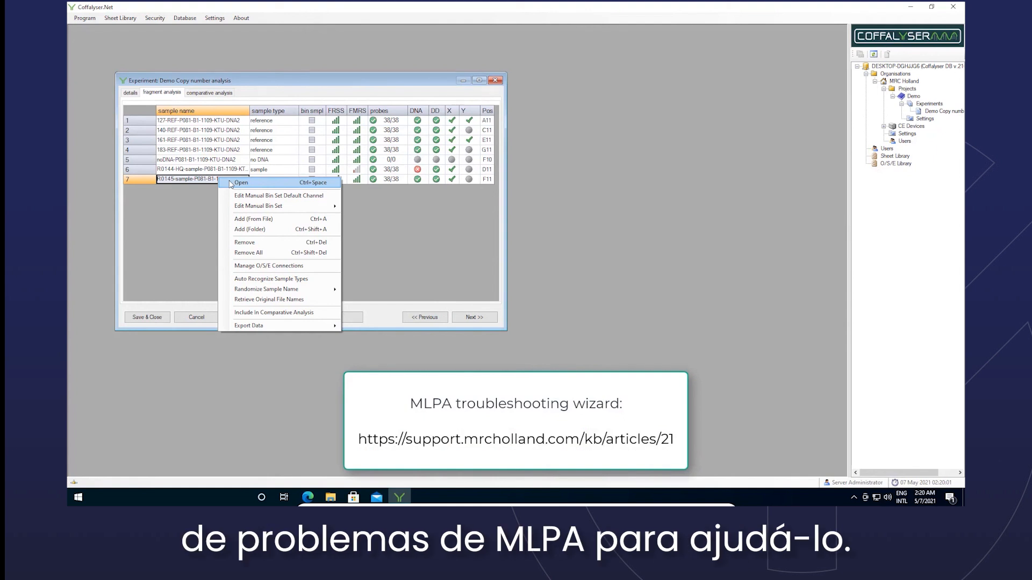
{"action": "left_click", "coordinate": [198, 258]}
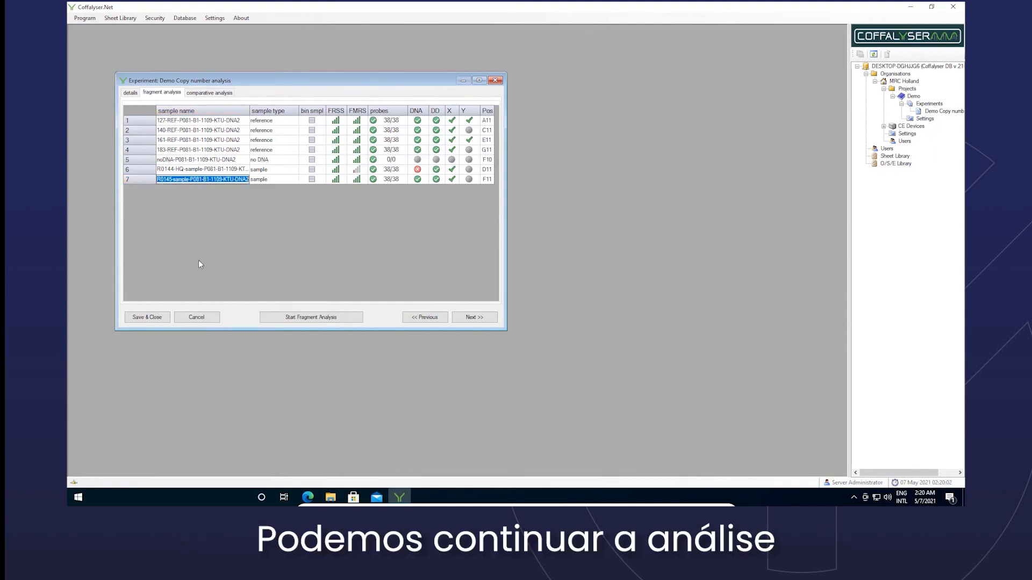
Proceed to the comparative analysis and select all samples with 4 FMRS bars for analysis.
{"action": "left_click", "coordinate": [471, 318]}
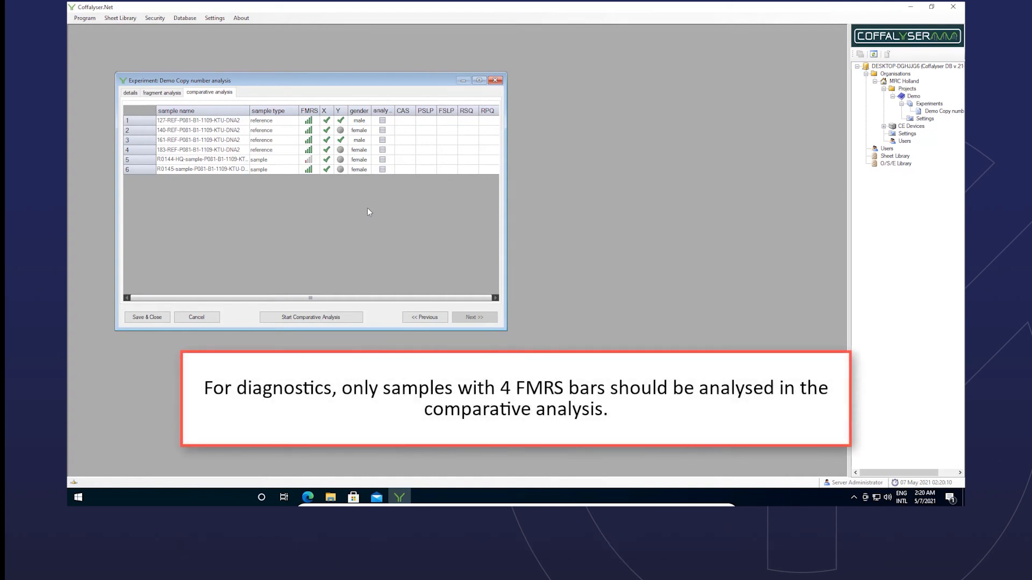
{"action": "right_click", "coordinate": [367, 211]}
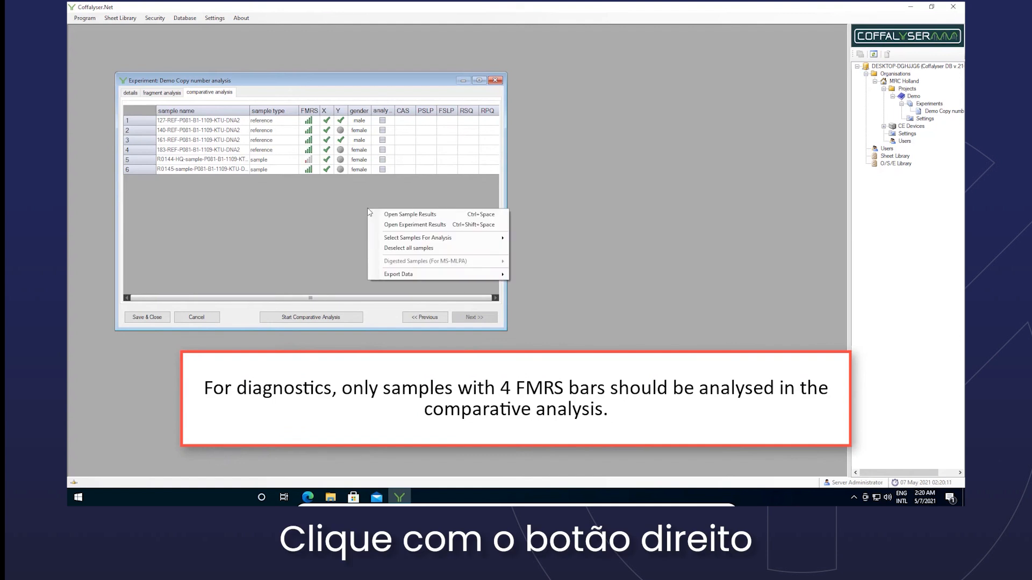
{"action": "mouse_move", "coordinate": [387, 241]}
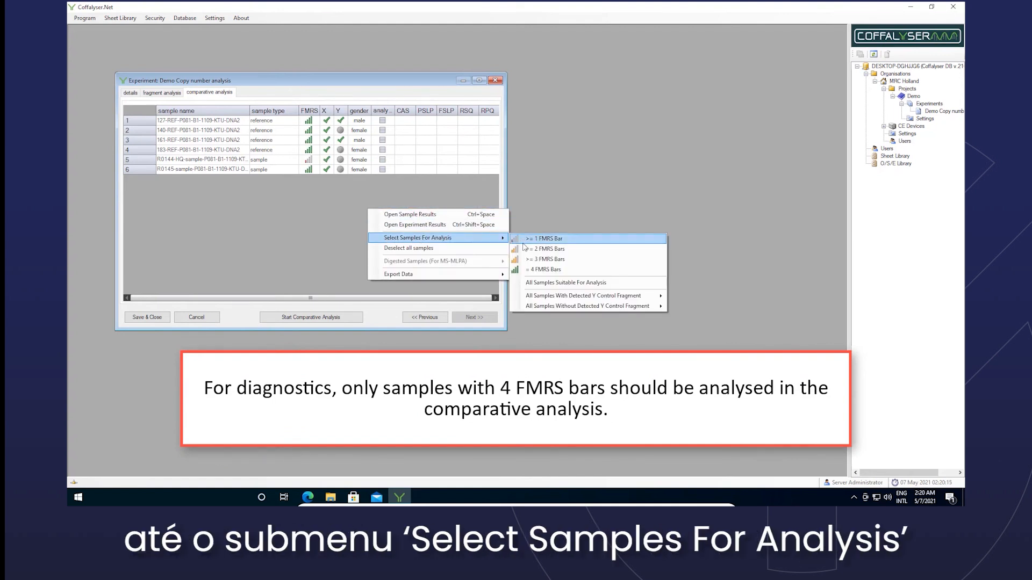
{"action": "left_click", "coordinate": [534, 269]}
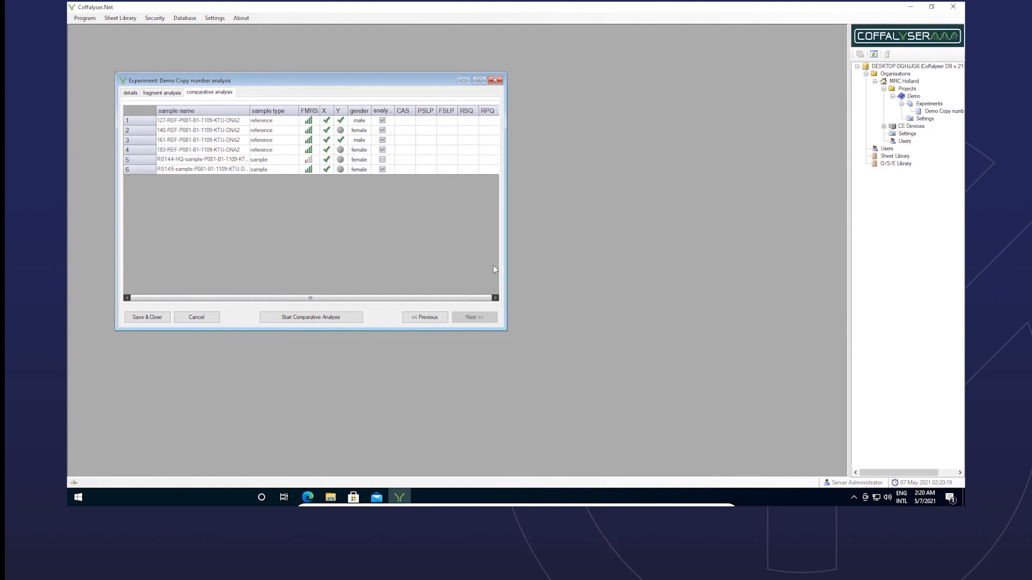
Run the comparative analysis on the selected samples with the default settings.
{"action": "left_click", "coordinate": [347, 321]}
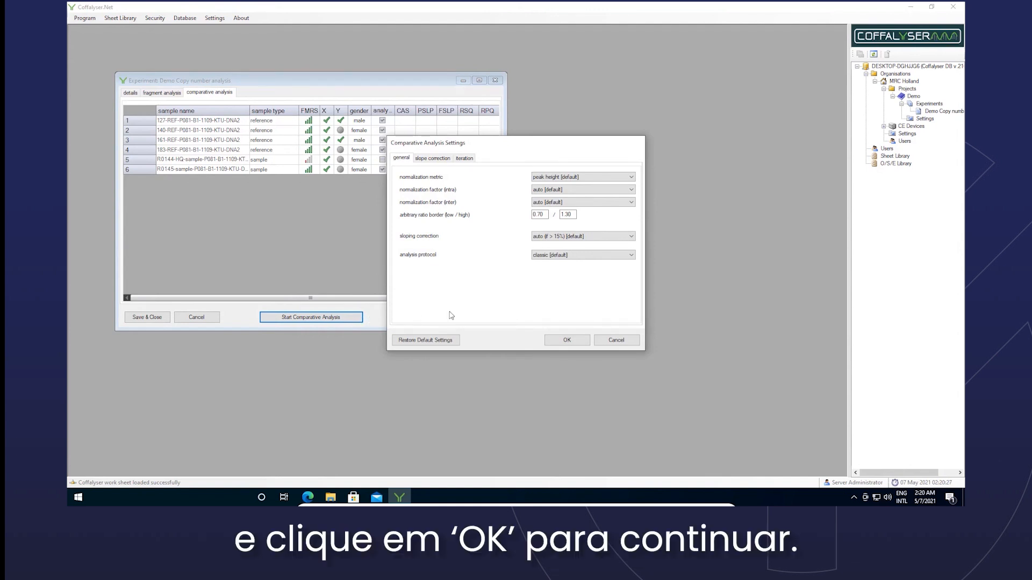
{"action": "left_click", "coordinate": [559, 341]}
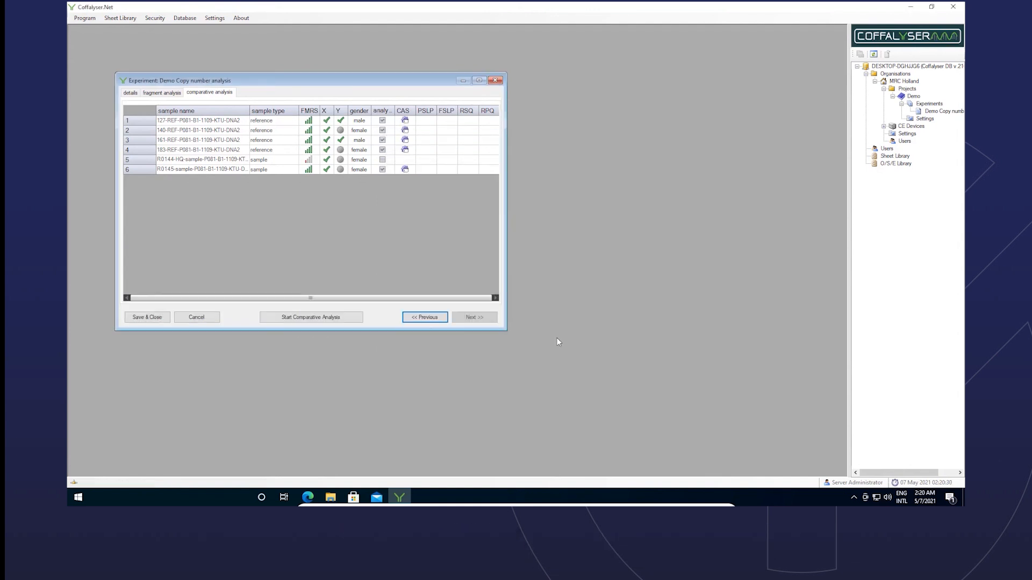
{"action": "left_click", "coordinate": [581, 283]}
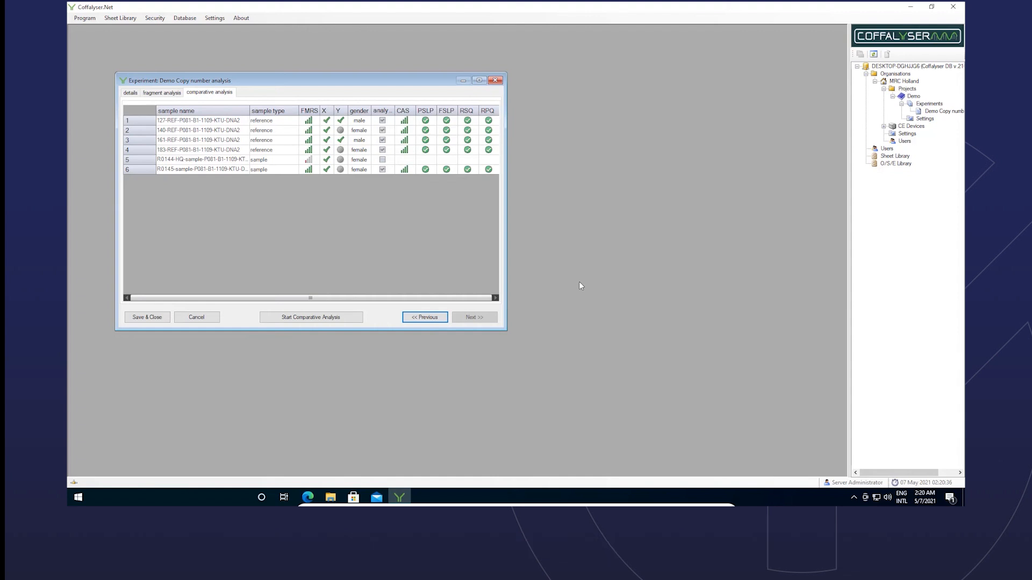
Open the experiment results and, from the ratio overview, the detailed results of the R0145 sample.
{"action": "right_click", "coordinate": [305, 226]}
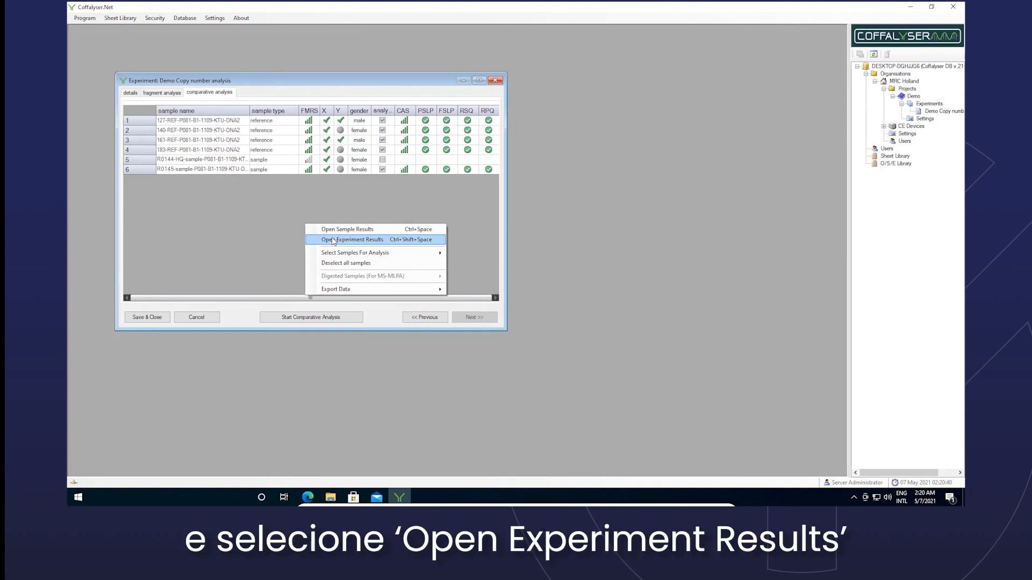
{"action": "left_click", "coordinate": [332, 238]}
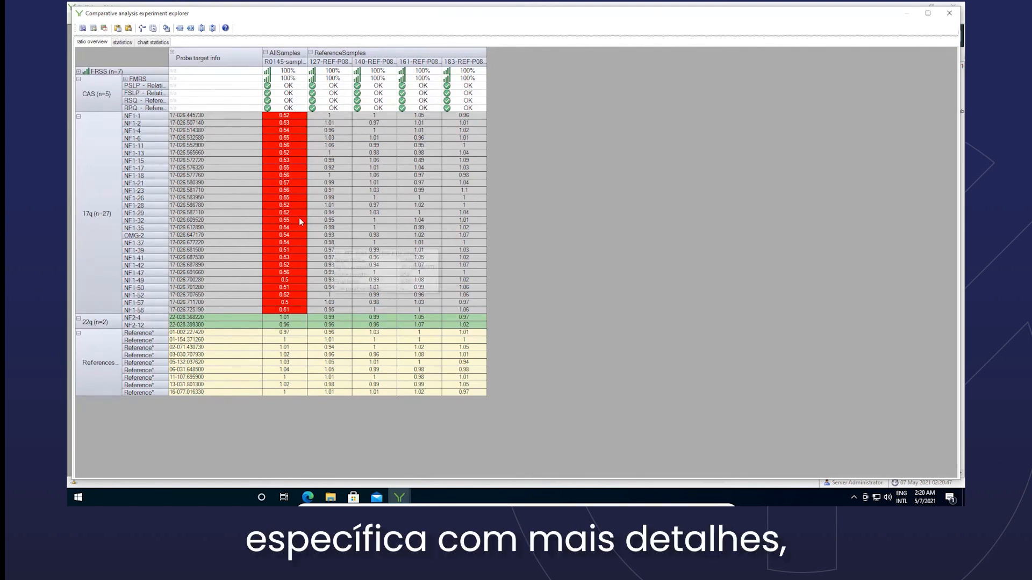
{"action": "right_click", "coordinate": [281, 206]}
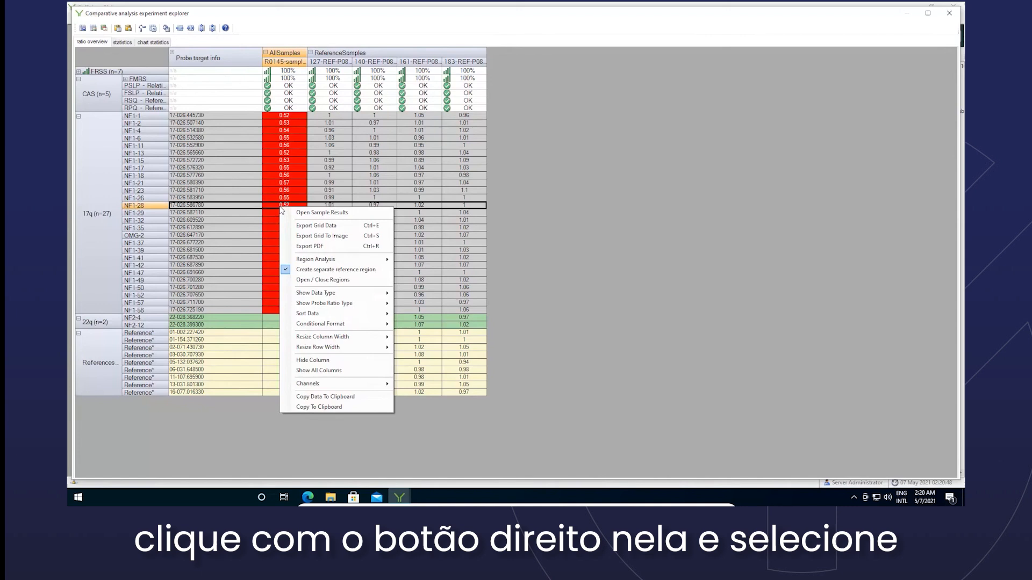
{"action": "left_click", "coordinate": [308, 214]}
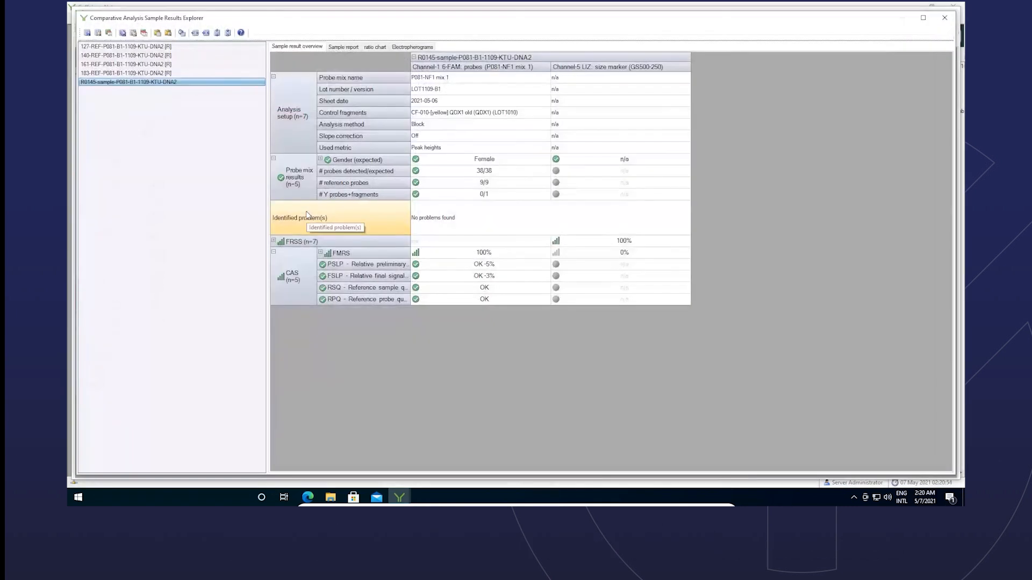
Review the R0145 sample's report, ratio chart and electropherogram.
{"action": "left_click", "coordinate": [345, 47]}
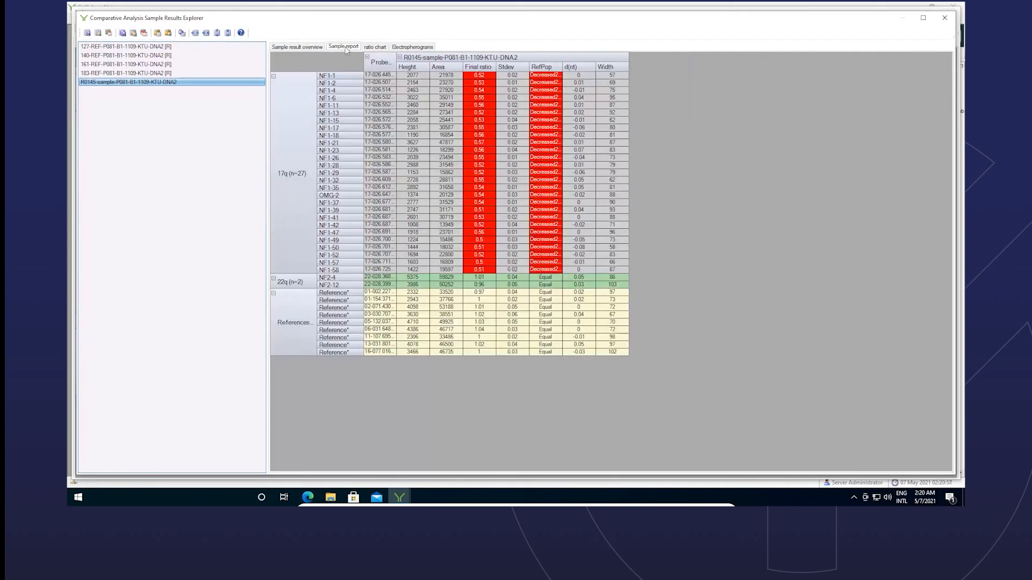
{"action": "left_click", "coordinate": [376, 48]}
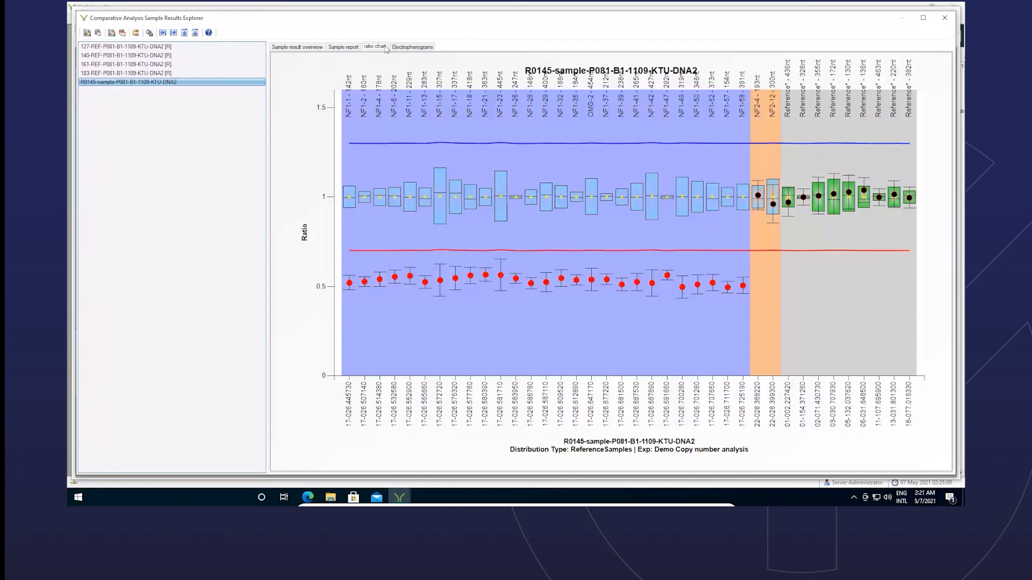
{"action": "left_click", "coordinate": [403, 47]}
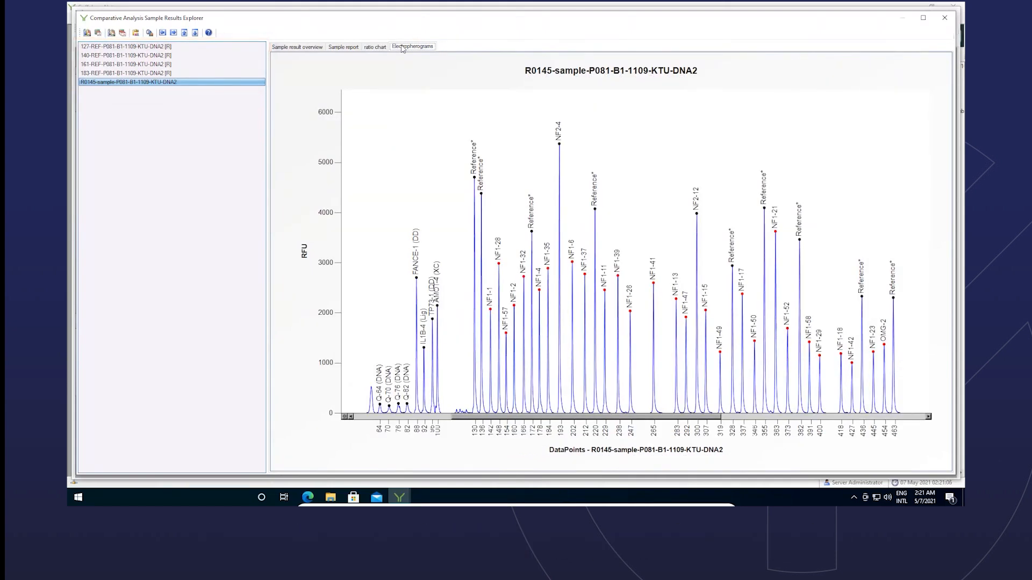
Create a single-page PDF report from the R0145 sample report and save it in the Case 2 P081 folder as R0145-sample-P081-B1-1109-KTU-DNA2.
{"action": "left_click", "coordinate": [342, 48]}
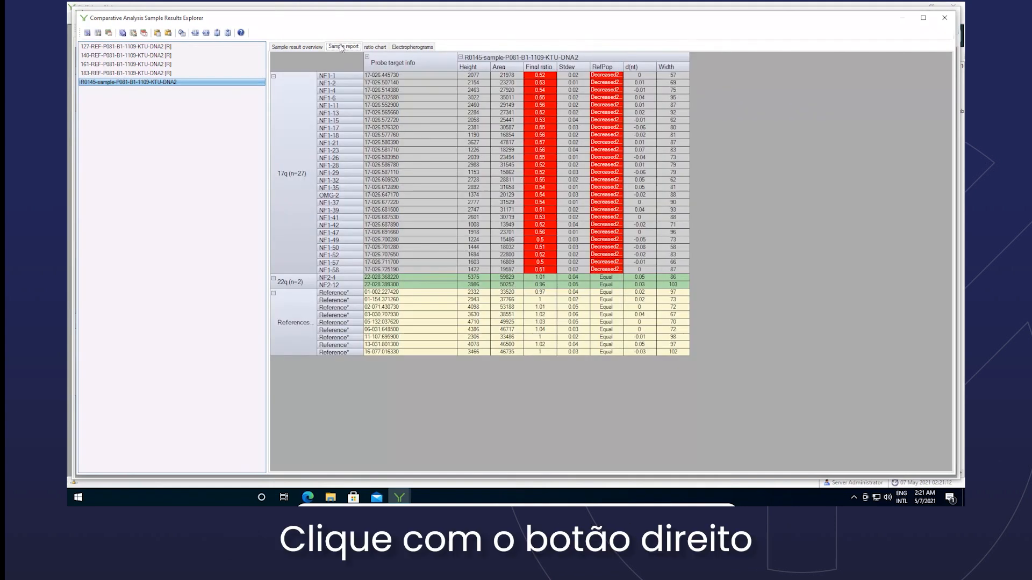
{"action": "left_click", "coordinate": [443, 83]}
{"action": "right_click", "coordinate": [444, 87]}
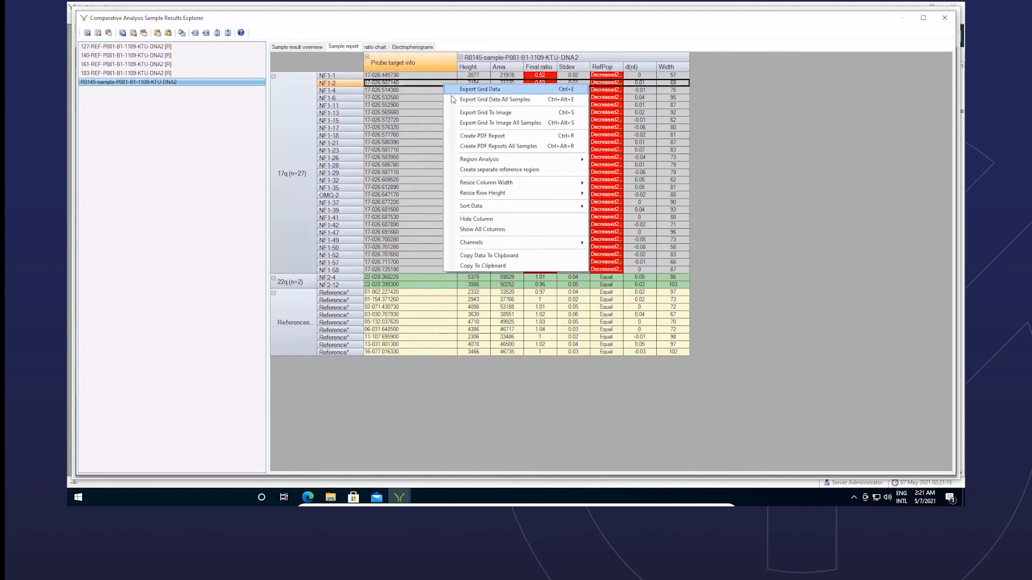
{"action": "left_click", "coordinate": [475, 136]}
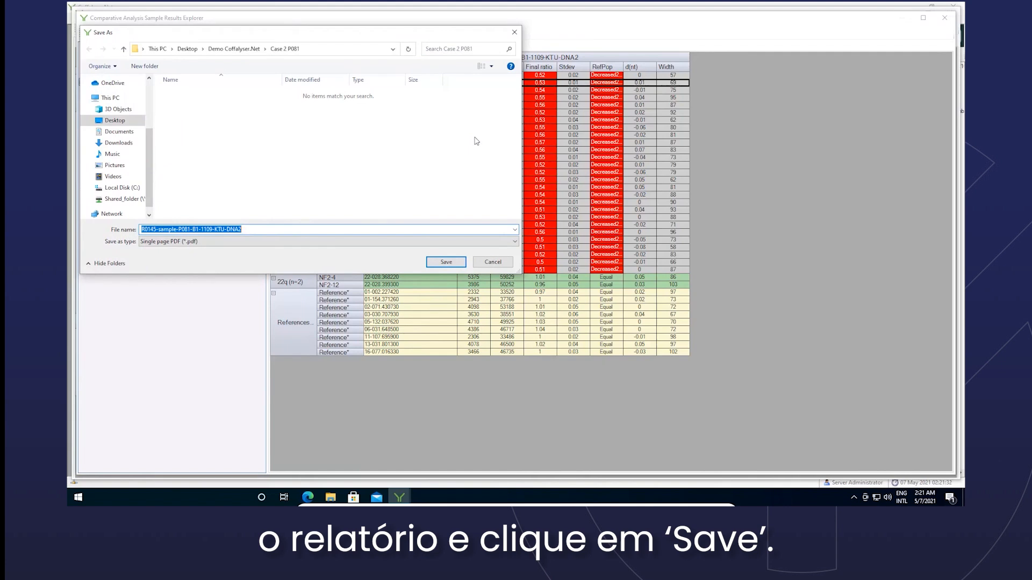
{"action": "left_click", "coordinate": [445, 262]}
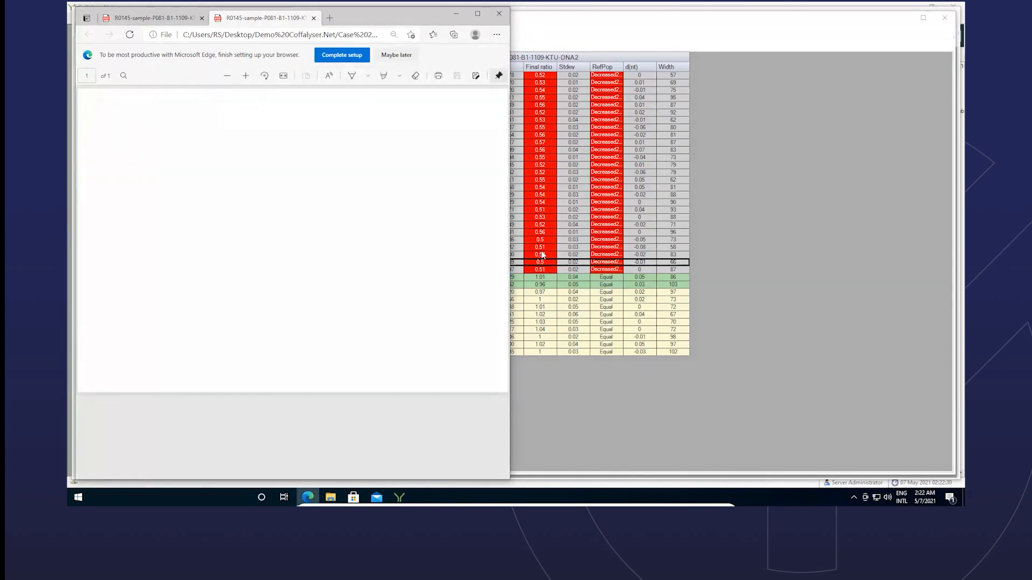
Close the PDF report and both results explorers, and save and close the Demo Copy number analysis experiment.
{"action": "left_click", "coordinate": [498, 14]}
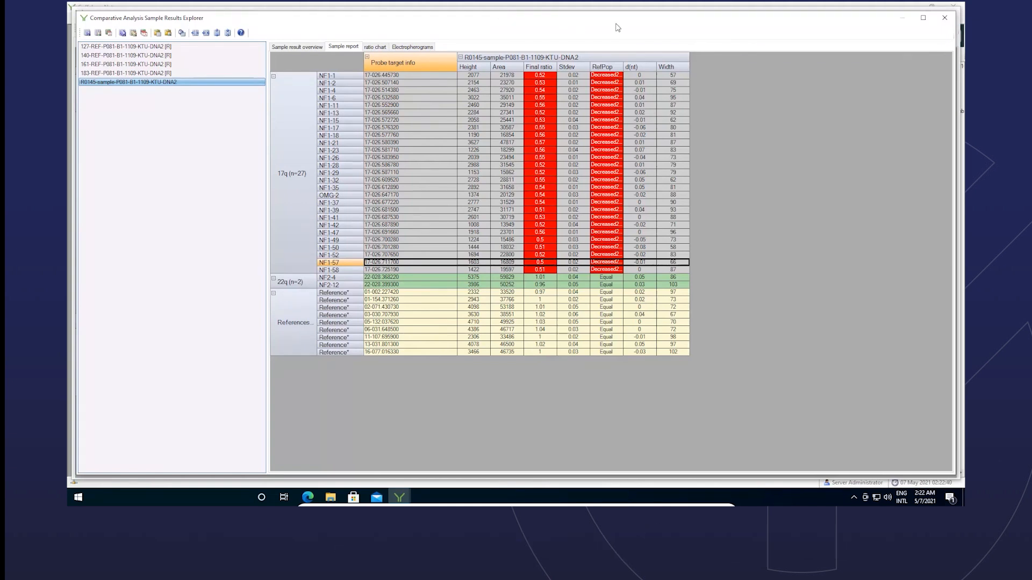
{"action": "left_click", "coordinate": [952, 19]}
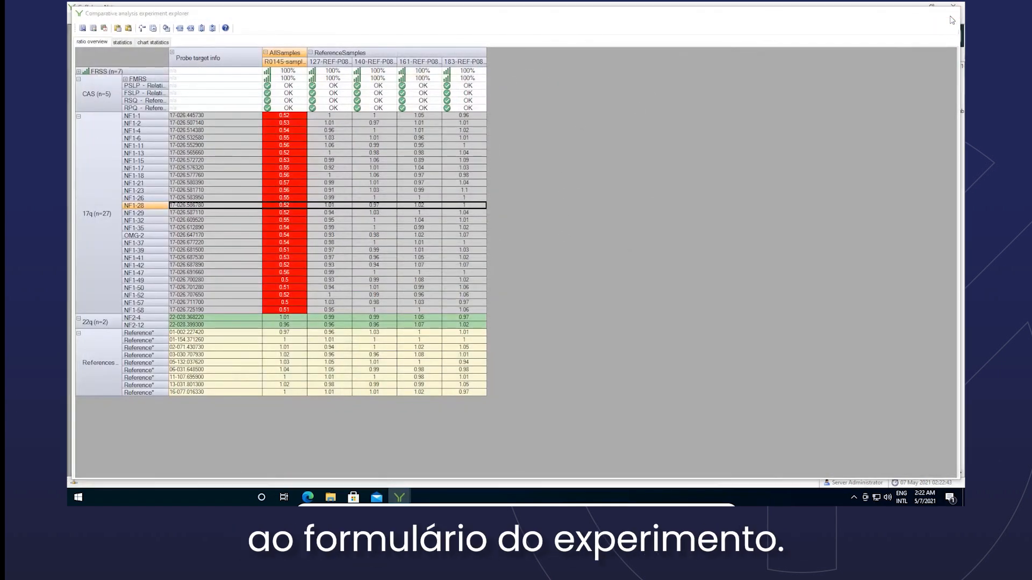
{"action": "left_click", "coordinate": [950, 18]}
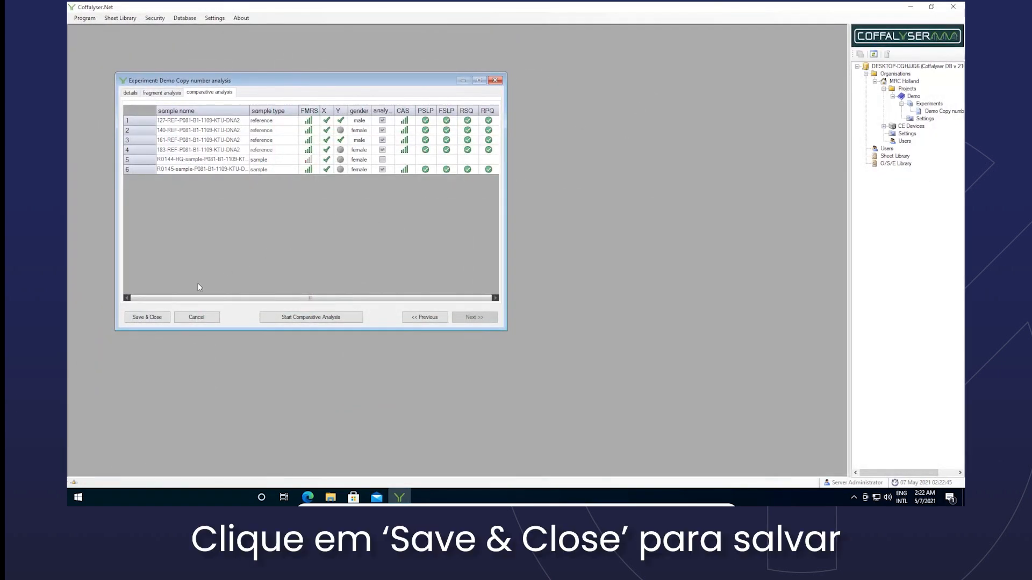
{"action": "left_click", "coordinate": [148, 320]}
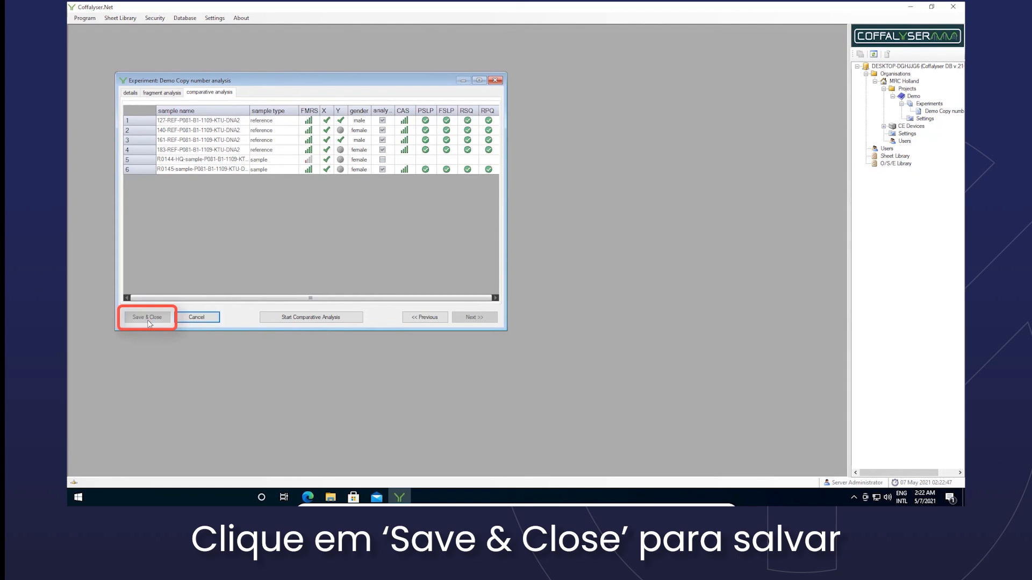